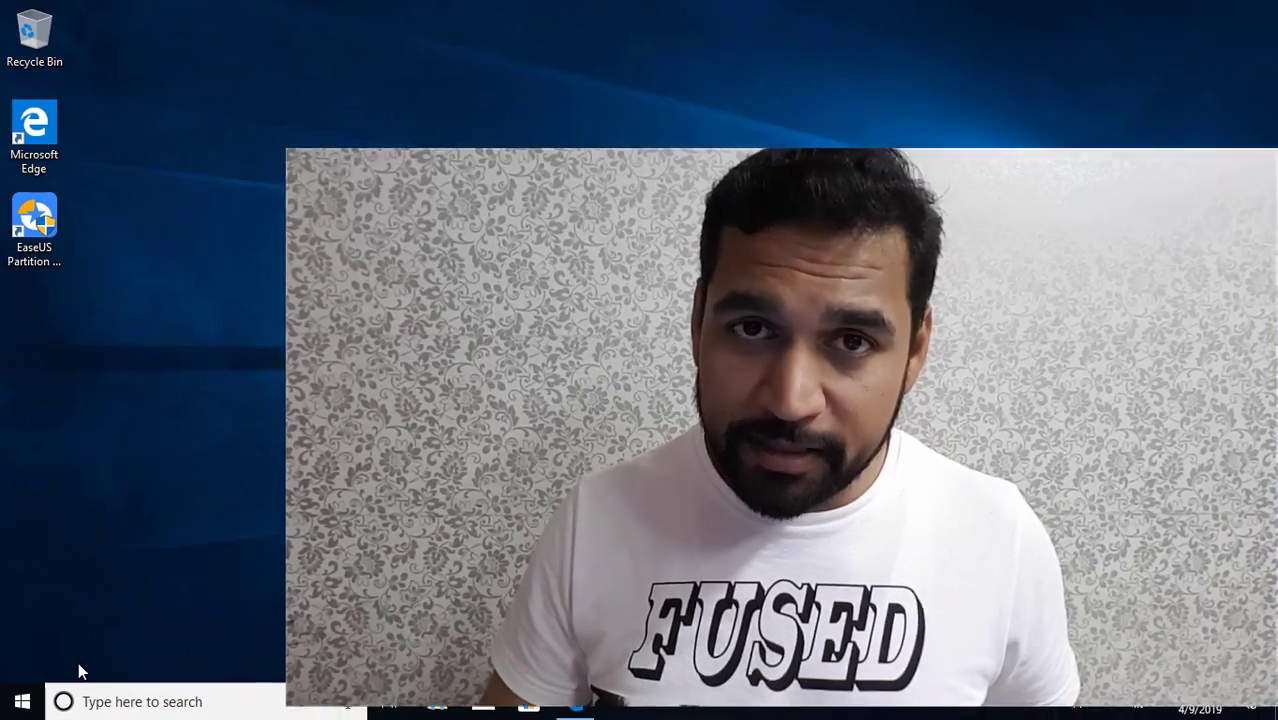
# Open Disk Management, check the available shrink space of the C: volume, and cancel the shrink.
pyautogui.rightClick(22, 701)
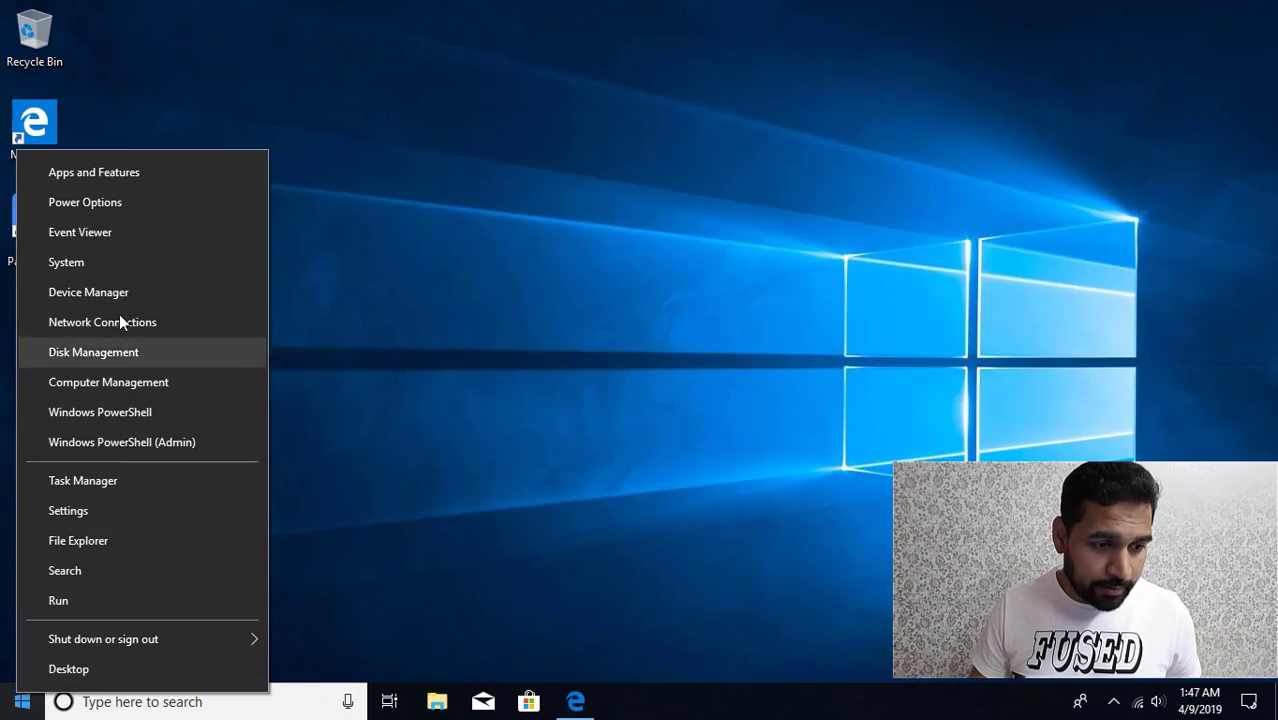
pyautogui.click(95, 350)
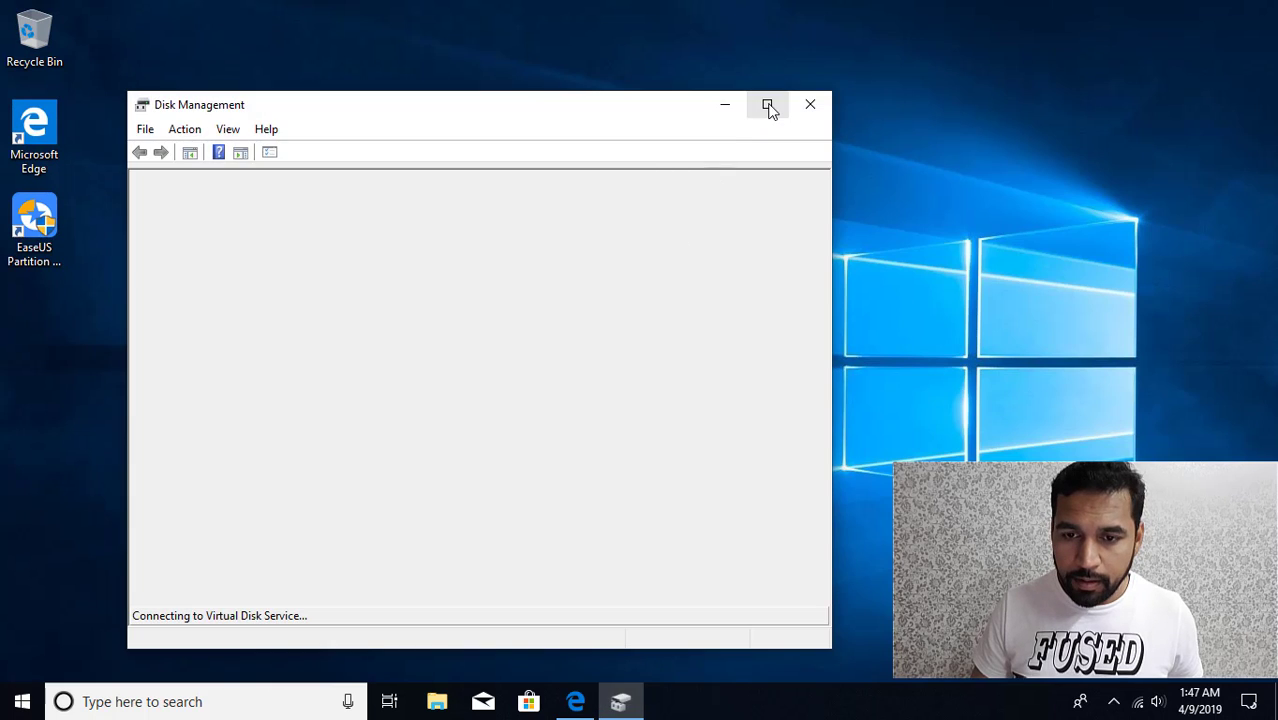
pyautogui.click(766, 104)
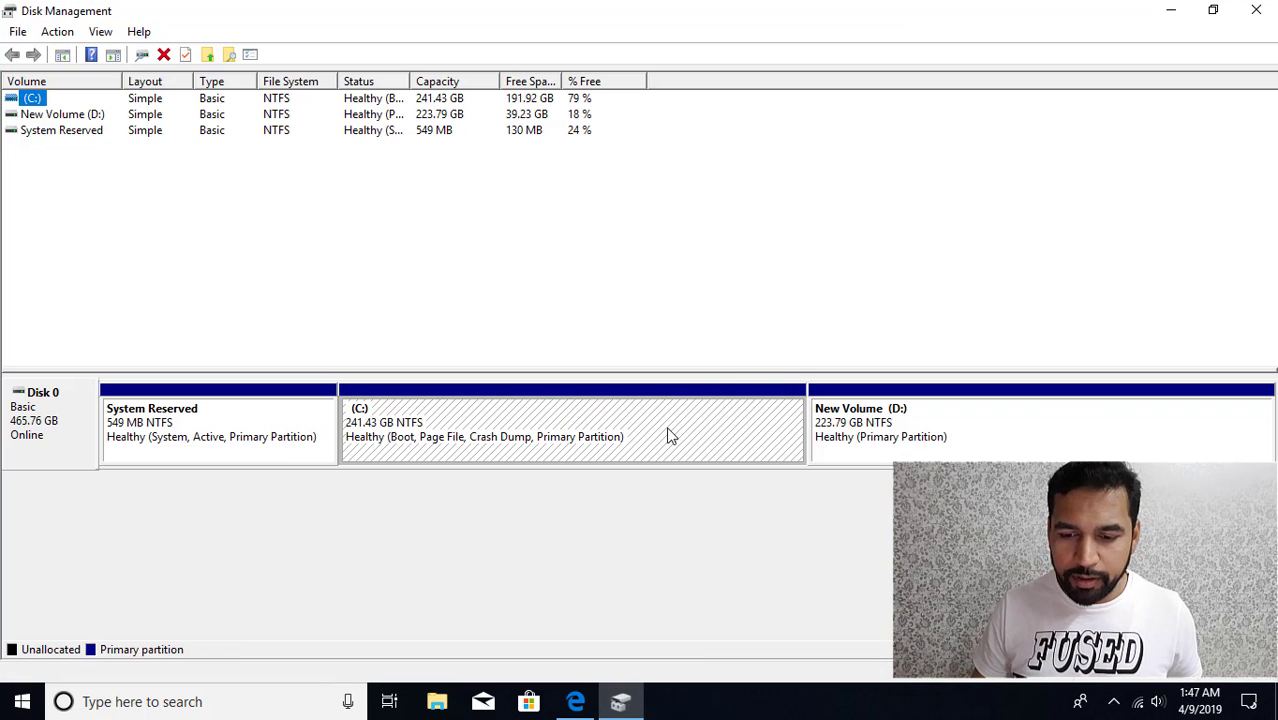
pyautogui.rightClick(699, 430)
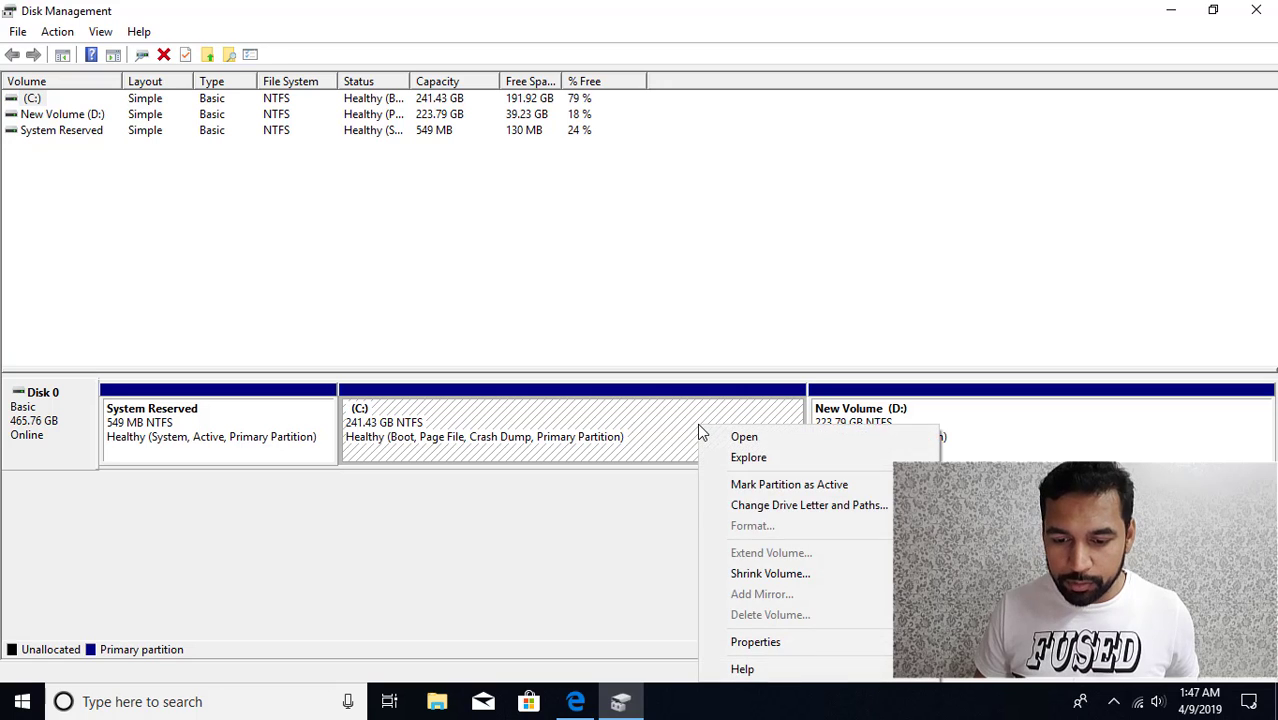
pyautogui.click(762, 572)
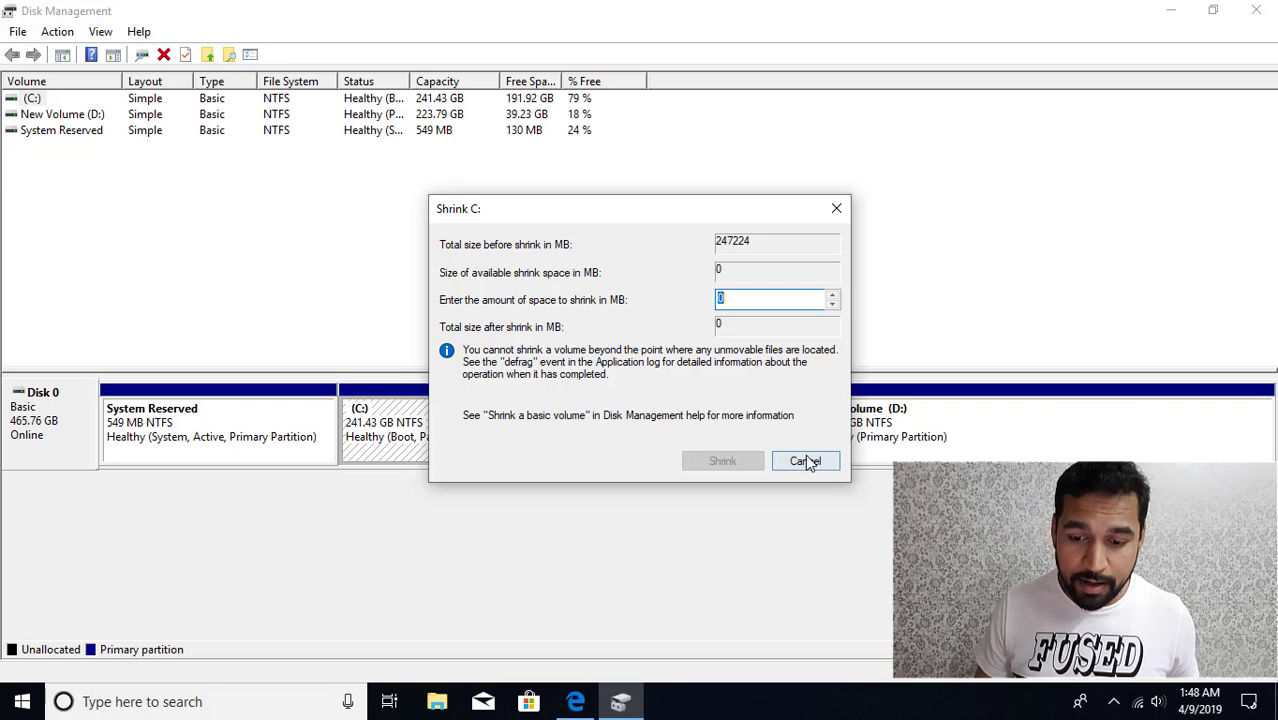
pyautogui.click(806, 460)
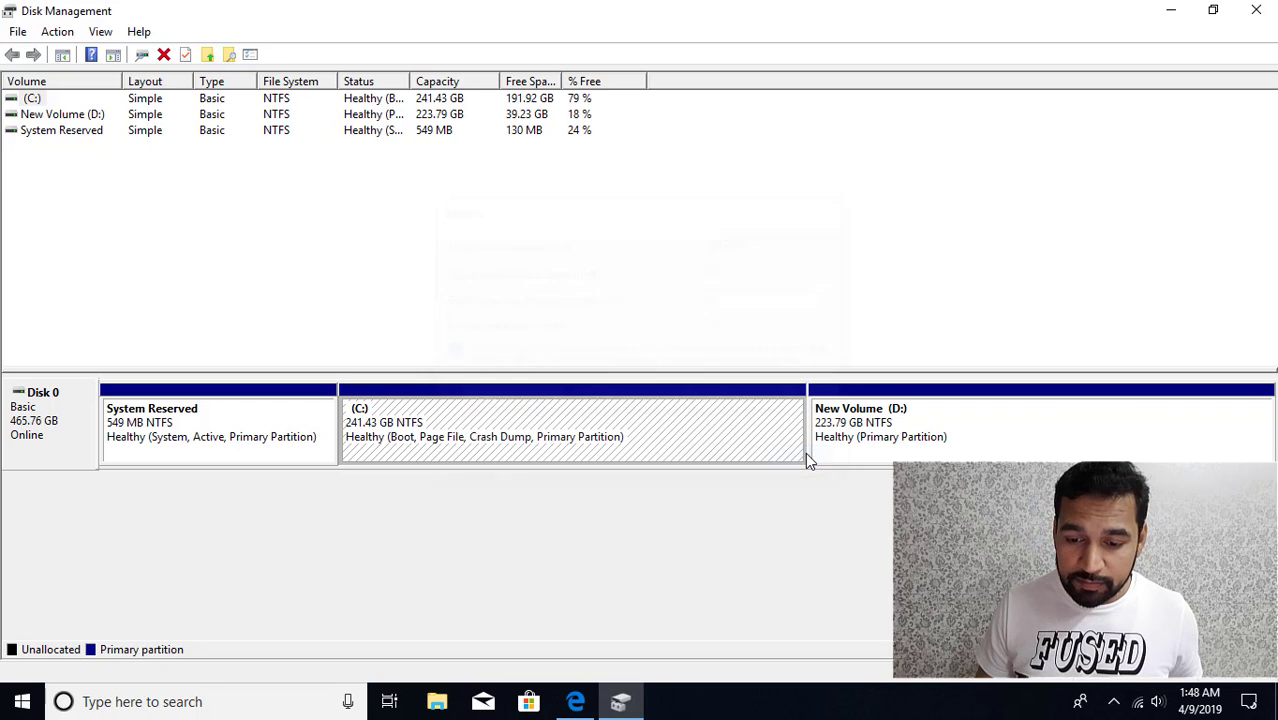
# Open Event Viewer and view the latest Defrag event with ID 259 in the Windows Application log.
pyautogui.rightClick(22, 701)
pyautogui.click(97, 241)
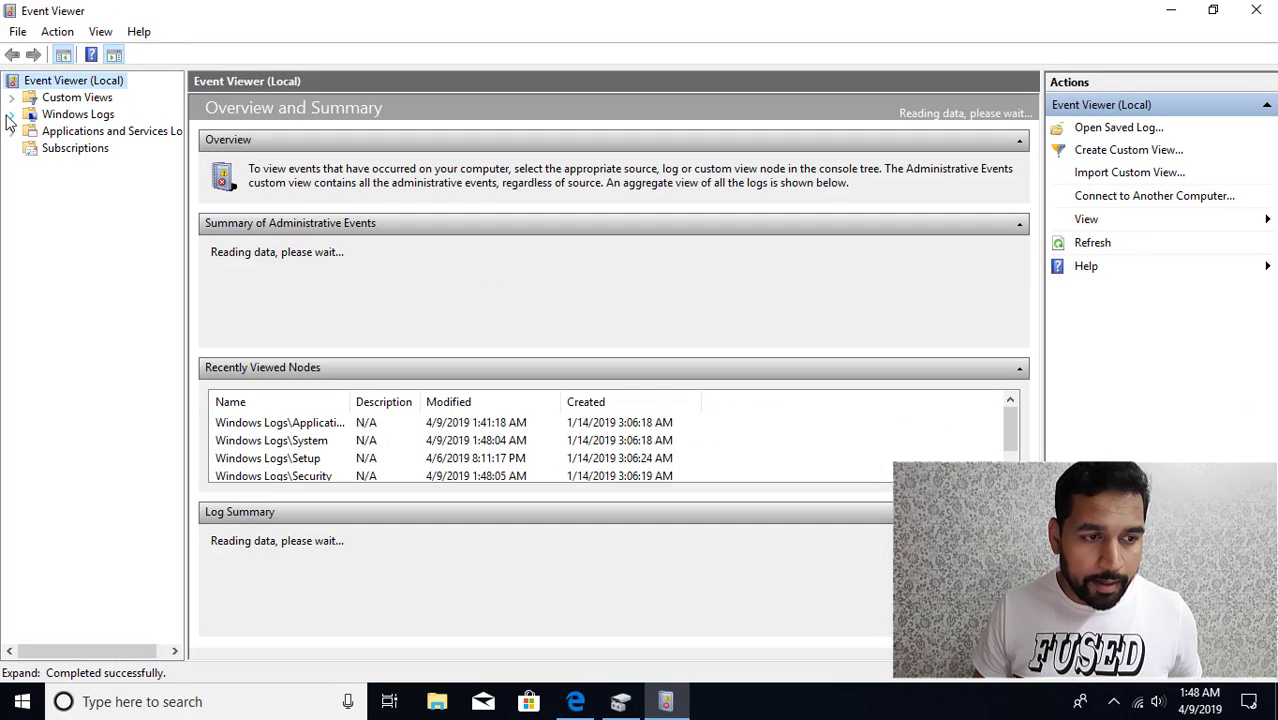
pyautogui.click(11, 114)
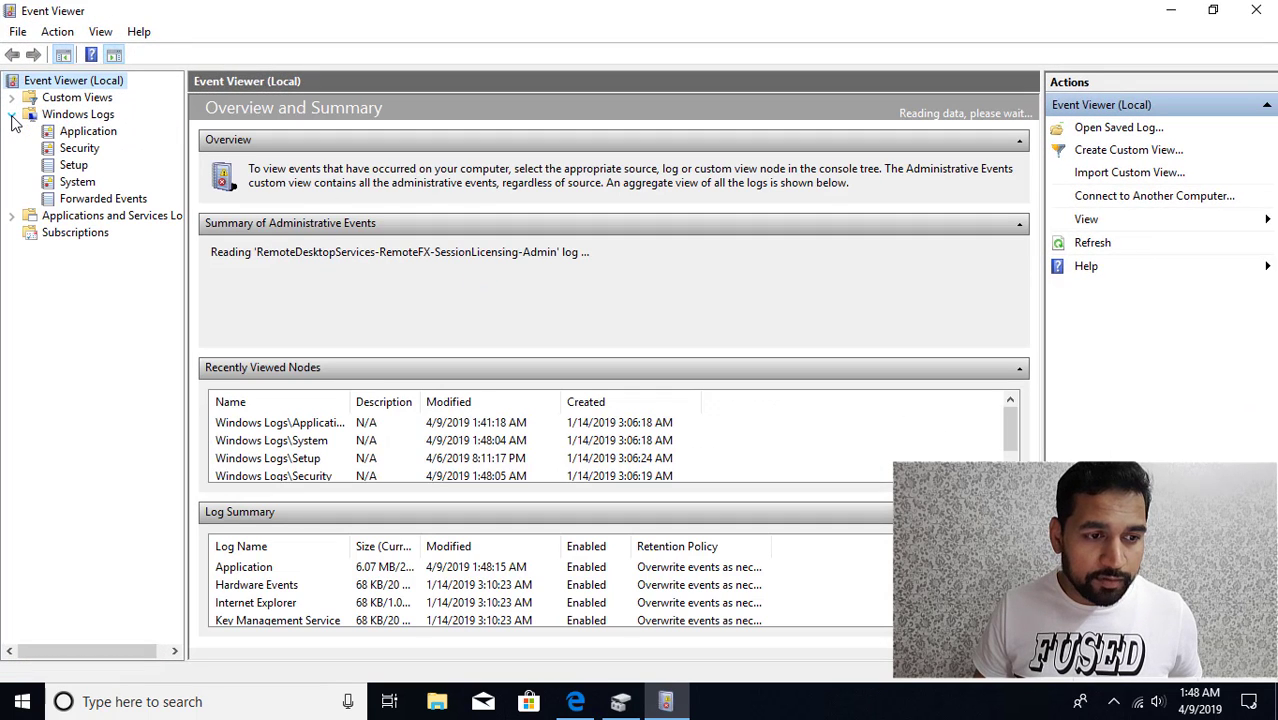
pyautogui.click(97, 136)
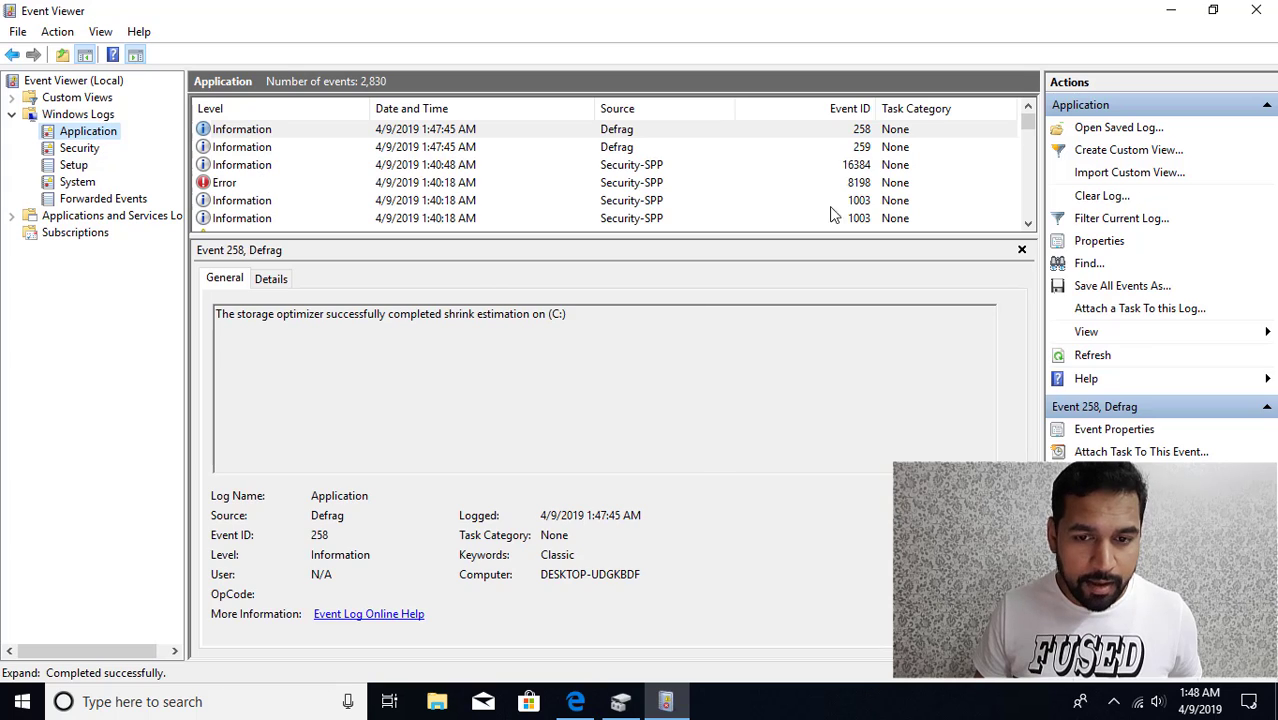
pyautogui.click(628, 150)
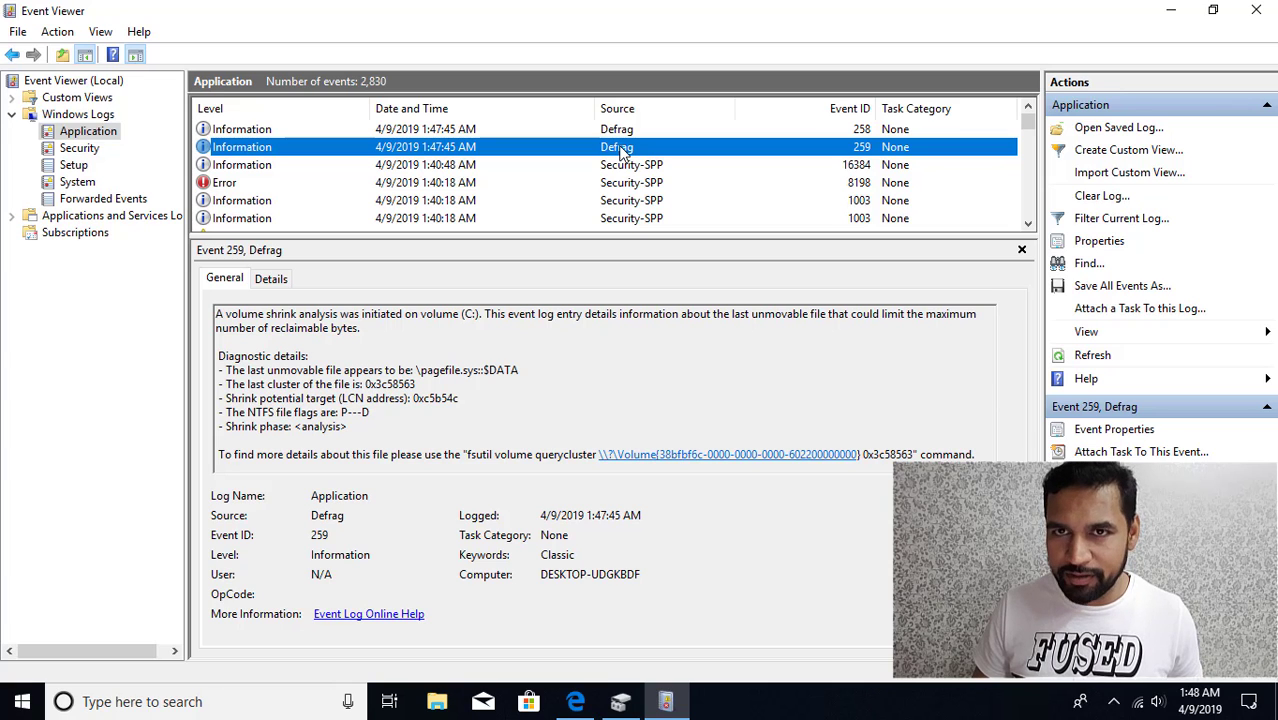
# Filter the Application log to show only events from the Defrag source.
pyautogui.click(1112, 222)
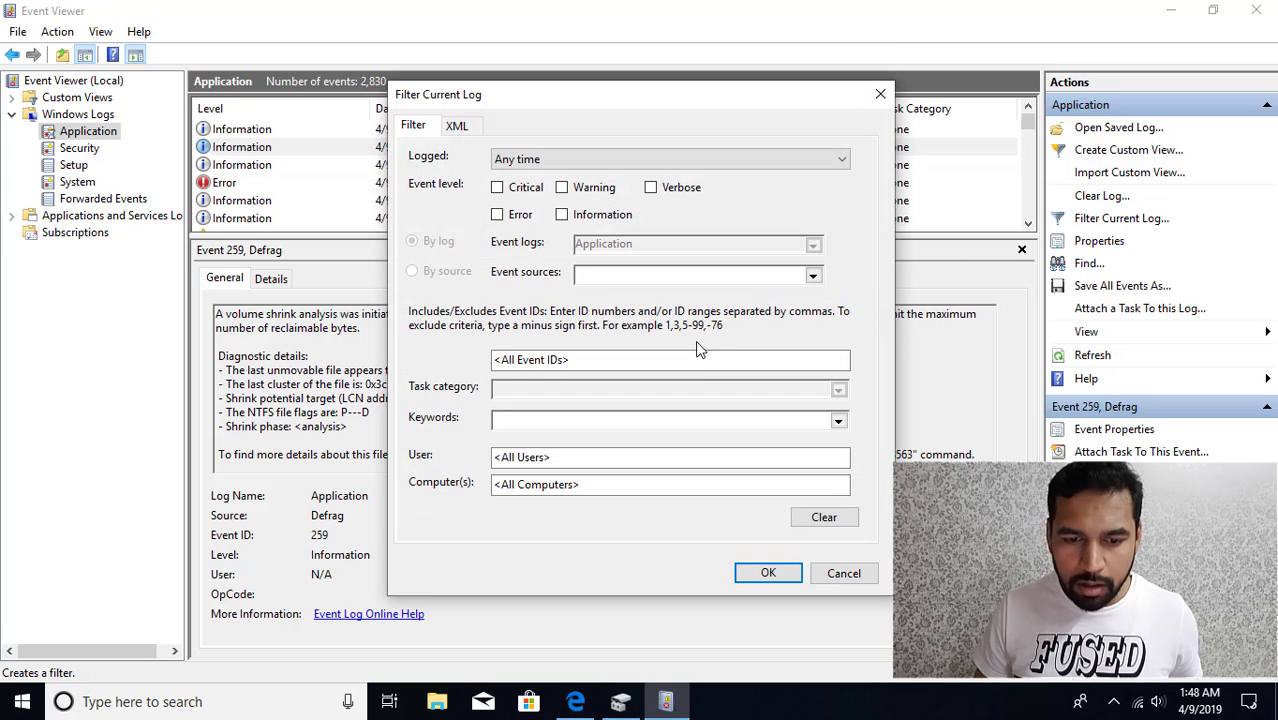
pyautogui.moveTo(722, 112); pyautogui.dragTo(559, 160)
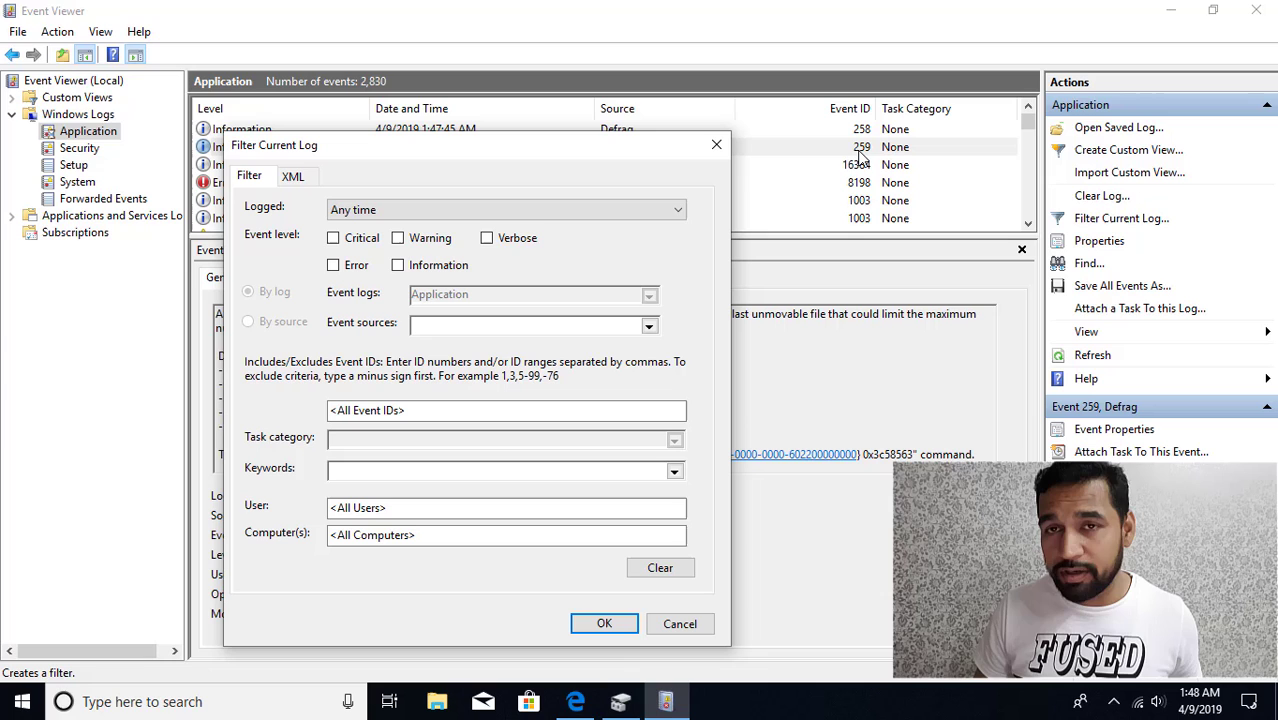
pyautogui.click(650, 327)
pyautogui.scroll(-1, 650, 368)
pyautogui.moveTo(650, 363); pyautogui.dragTo(649, 383)
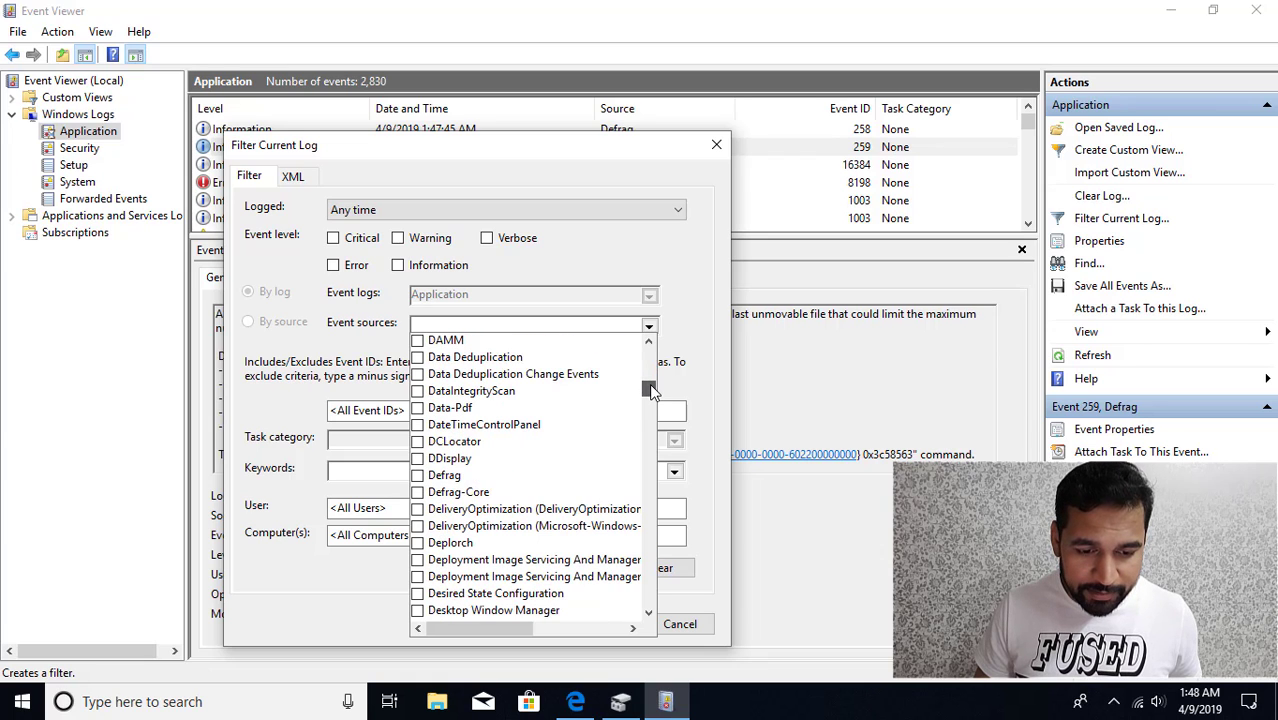
pyautogui.click(447, 475)
pyautogui.click(491, 613)
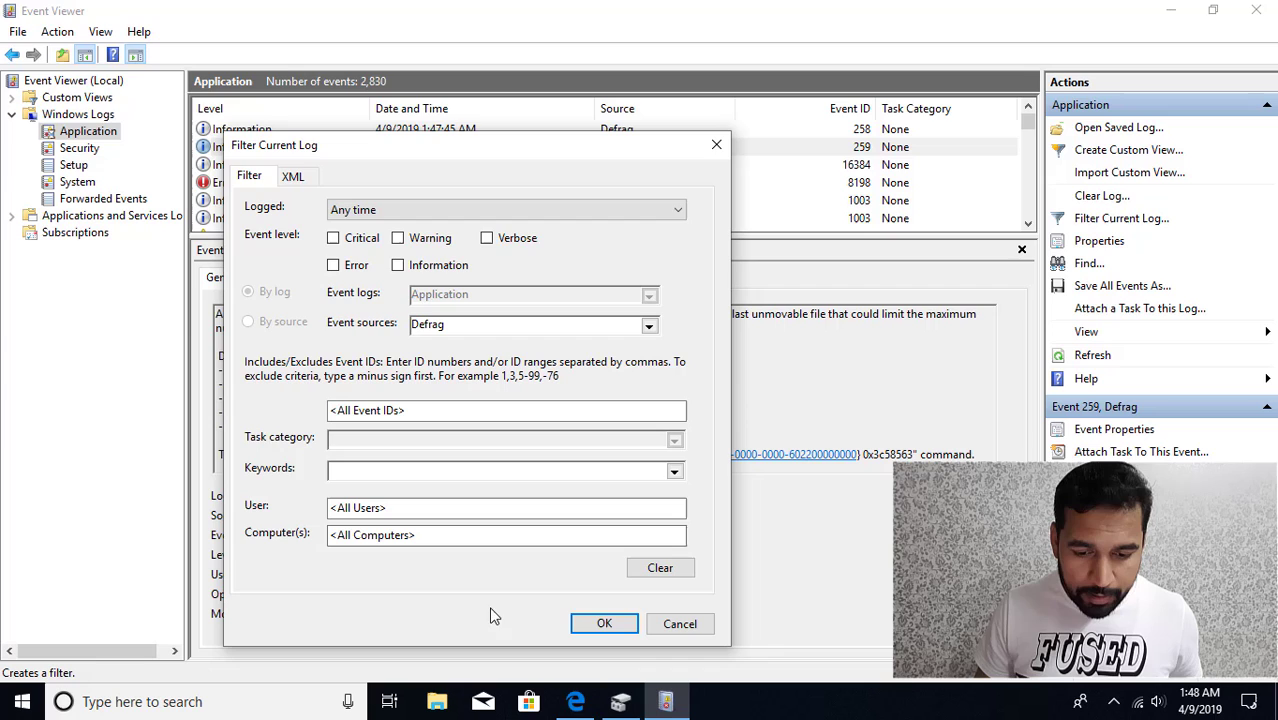
pyautogui.click(602, 623)
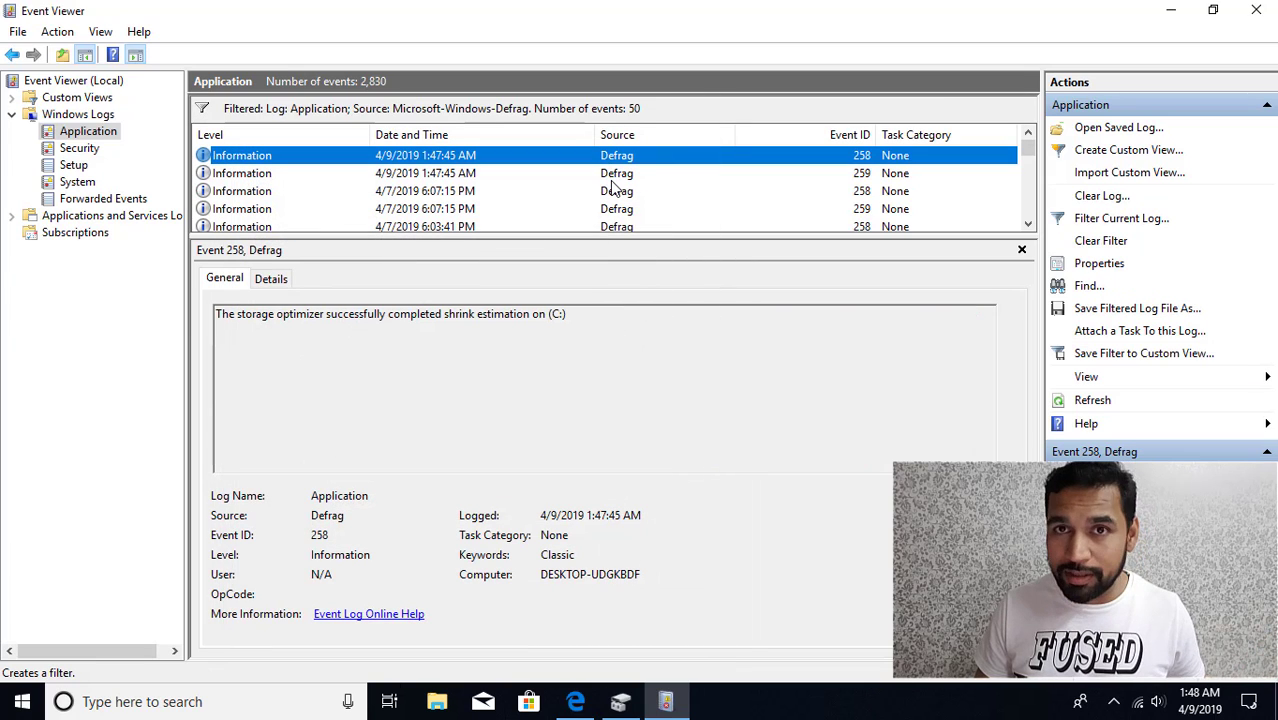
# View the latest Defrag event 259 in the filtered log and identify the last unmovable file in its diagnostic details.
pyautogui.click(840, 177)
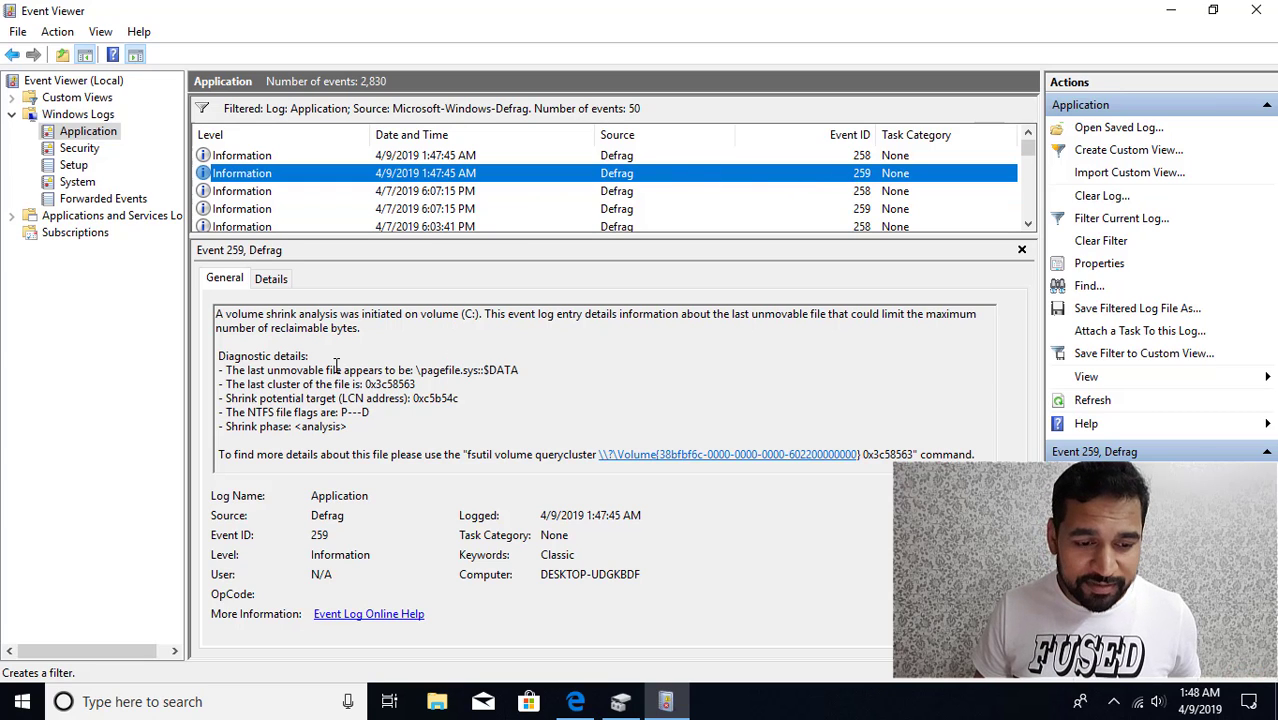
pyautogui.moveTo(410, 370); pyautogui.dragTo(484, 371)
pyautogui.click(440, 371)
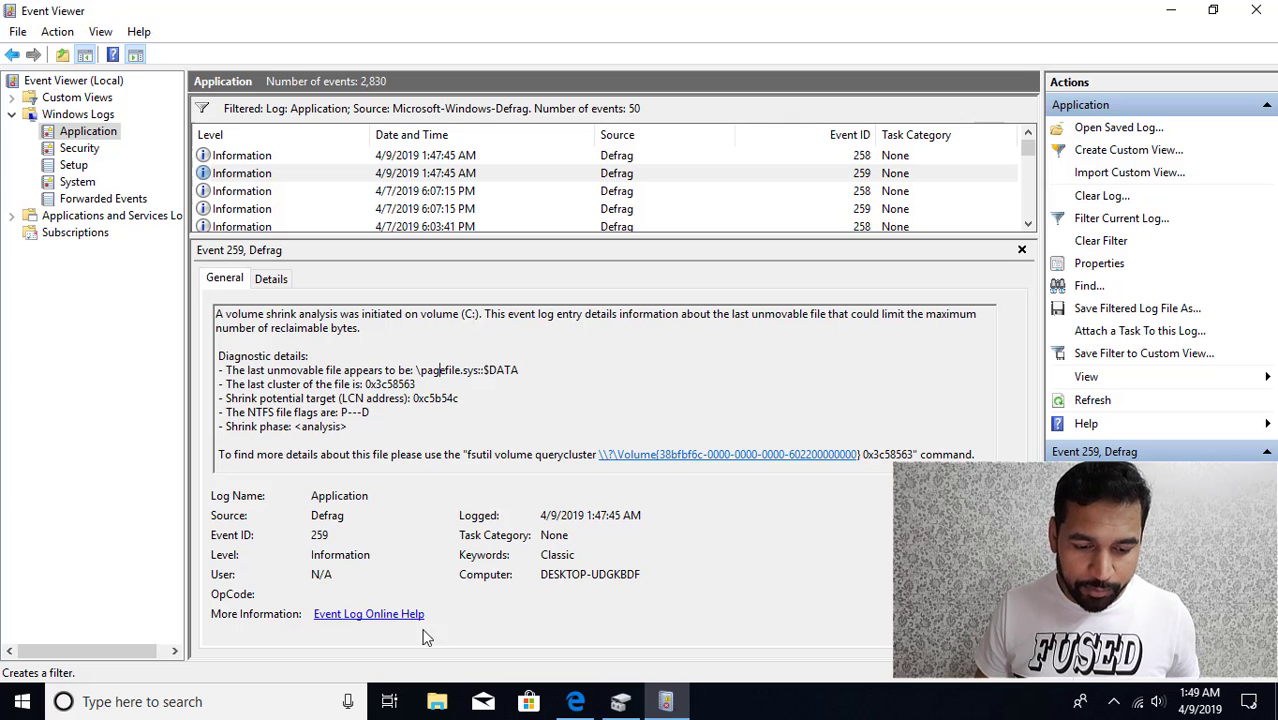
# Open Local Disk (C:) in File Explorer and set its folder options to show hidden files, folders, and drives.
pyautogui.click(437, 701)
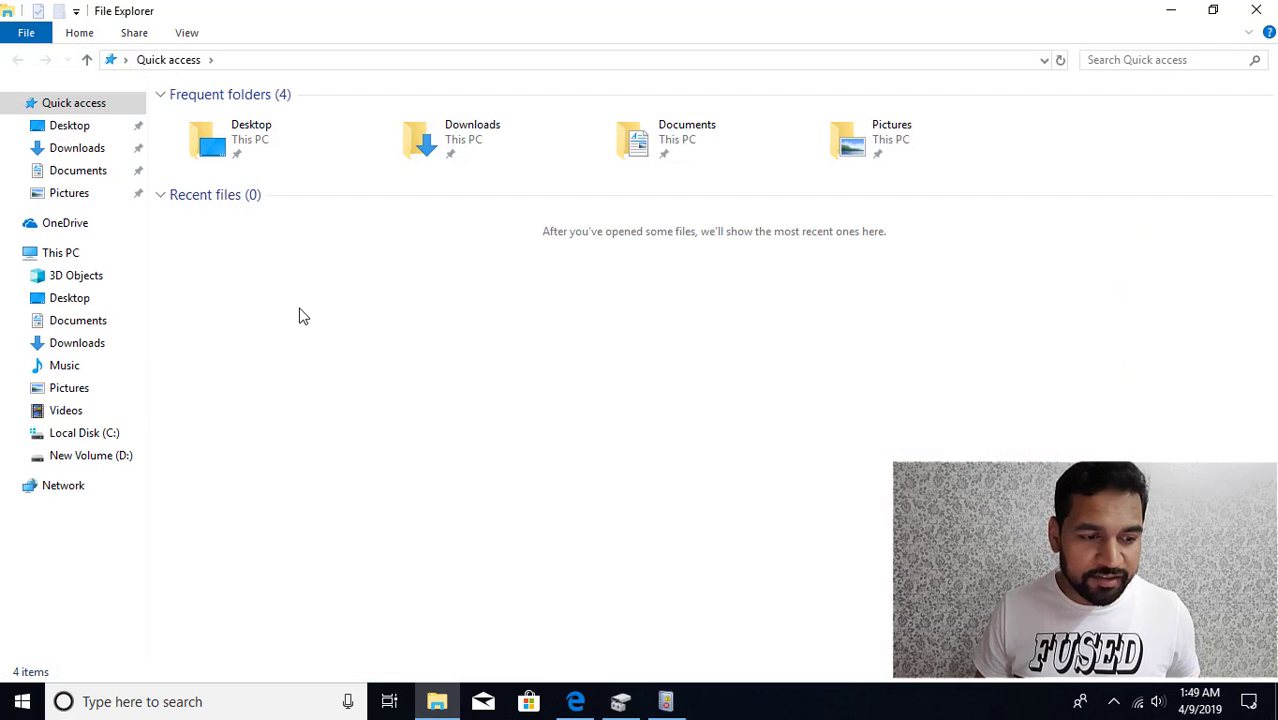
pyautogui.click(90, 432)
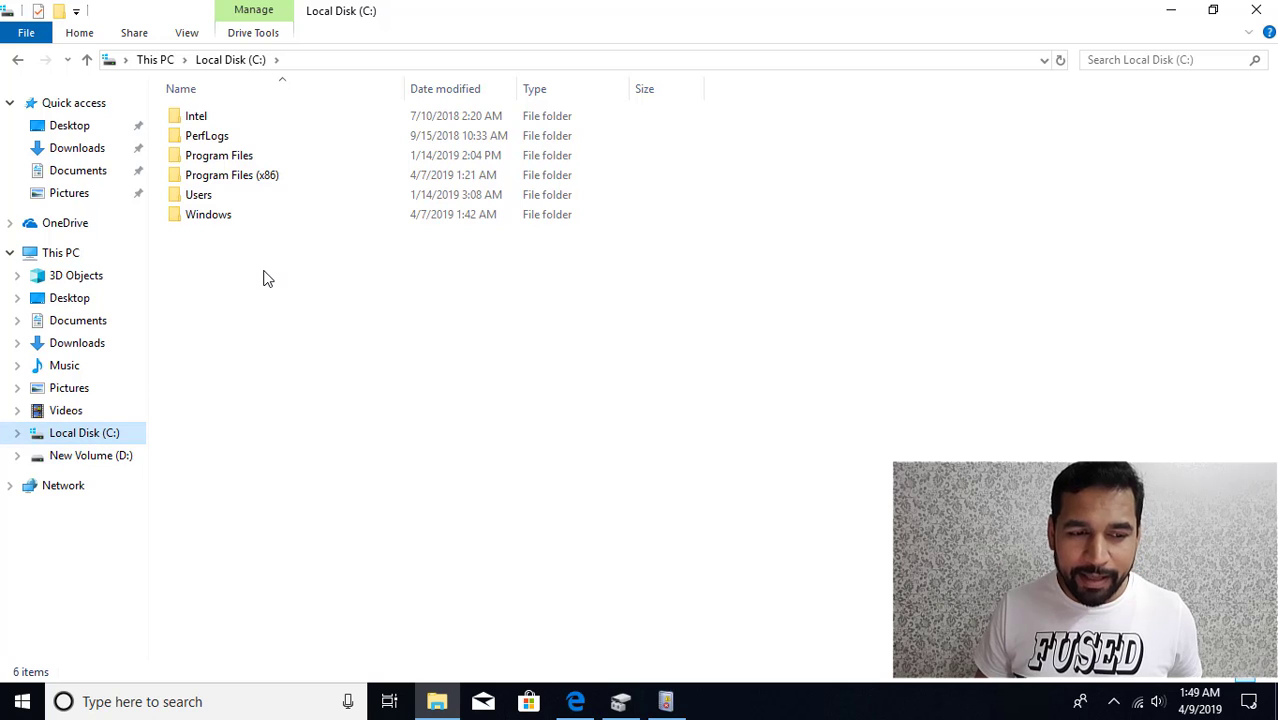
pyautogui.click(186, 33)
pyautogui.click(904, 70)
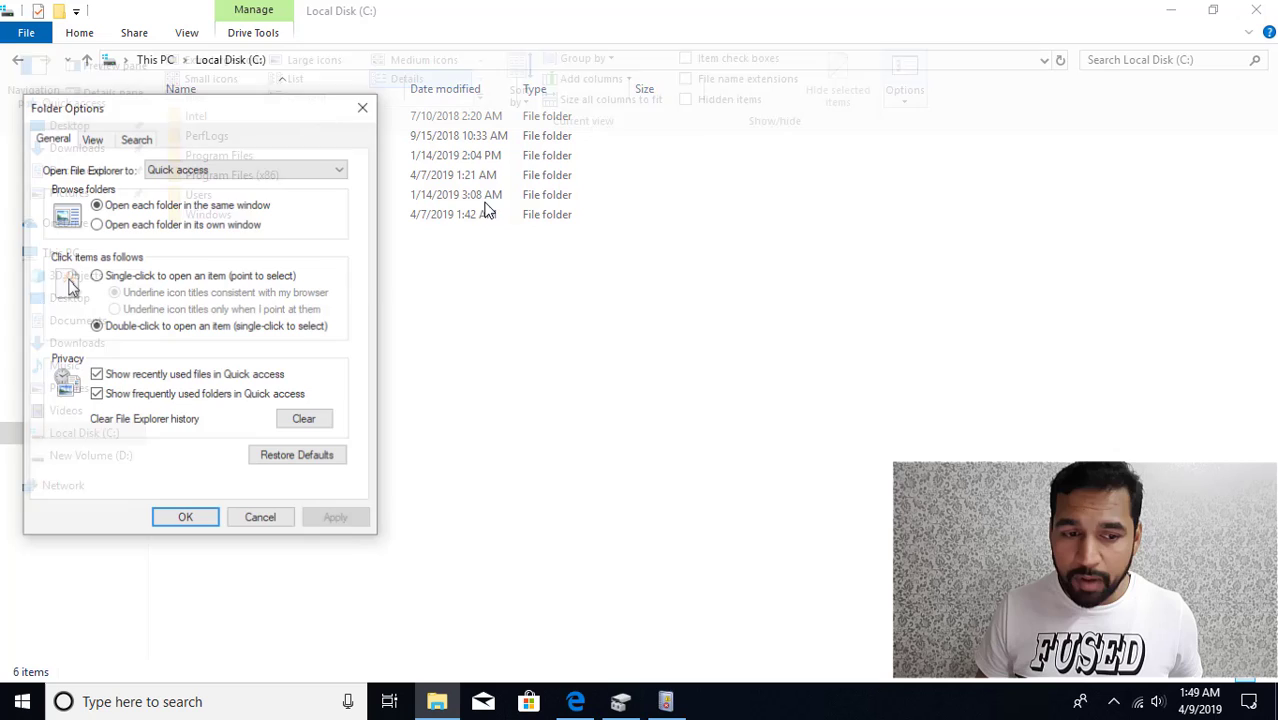
pyautogui.click(92, 139)
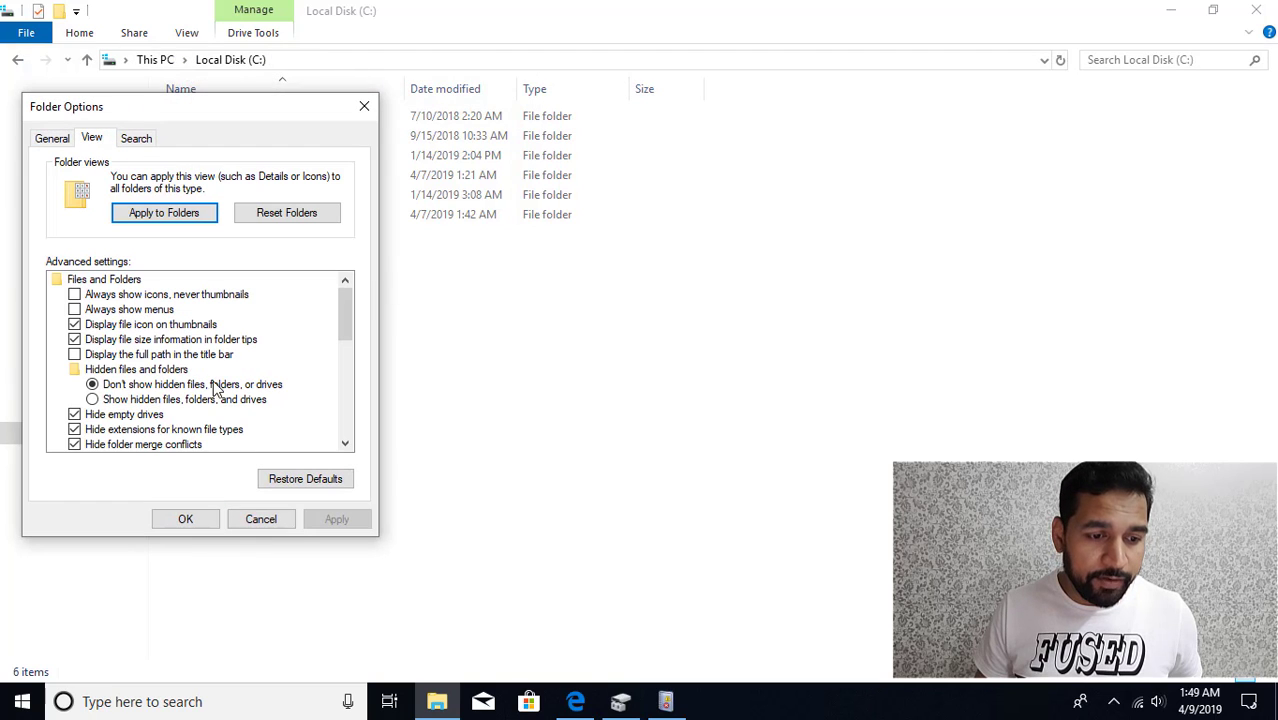
pyautogui.click(120, 400)
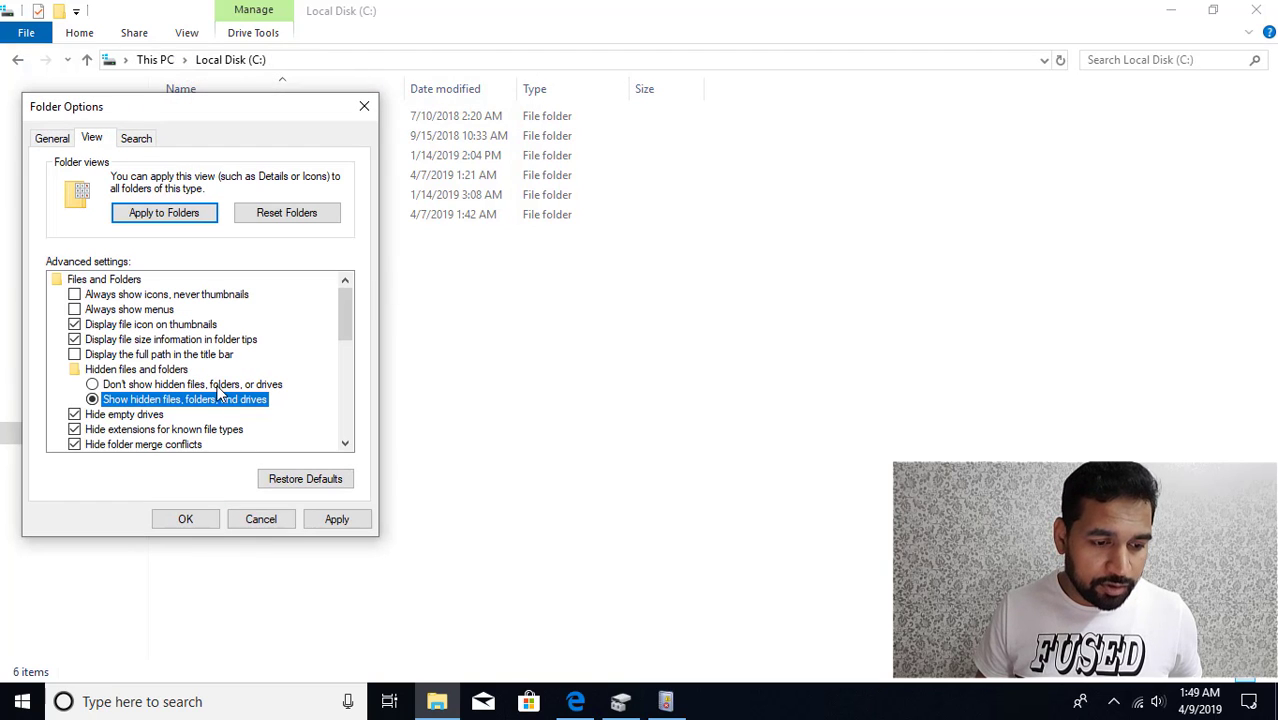
# Turn off hiding of protected operating system files, accept the warning, and save the folder options.
pyautogui.click(345, 443)
pyautogui.click(345, 443)
pyautogui.click(345, 443)
pyautogui.click(76, 414)
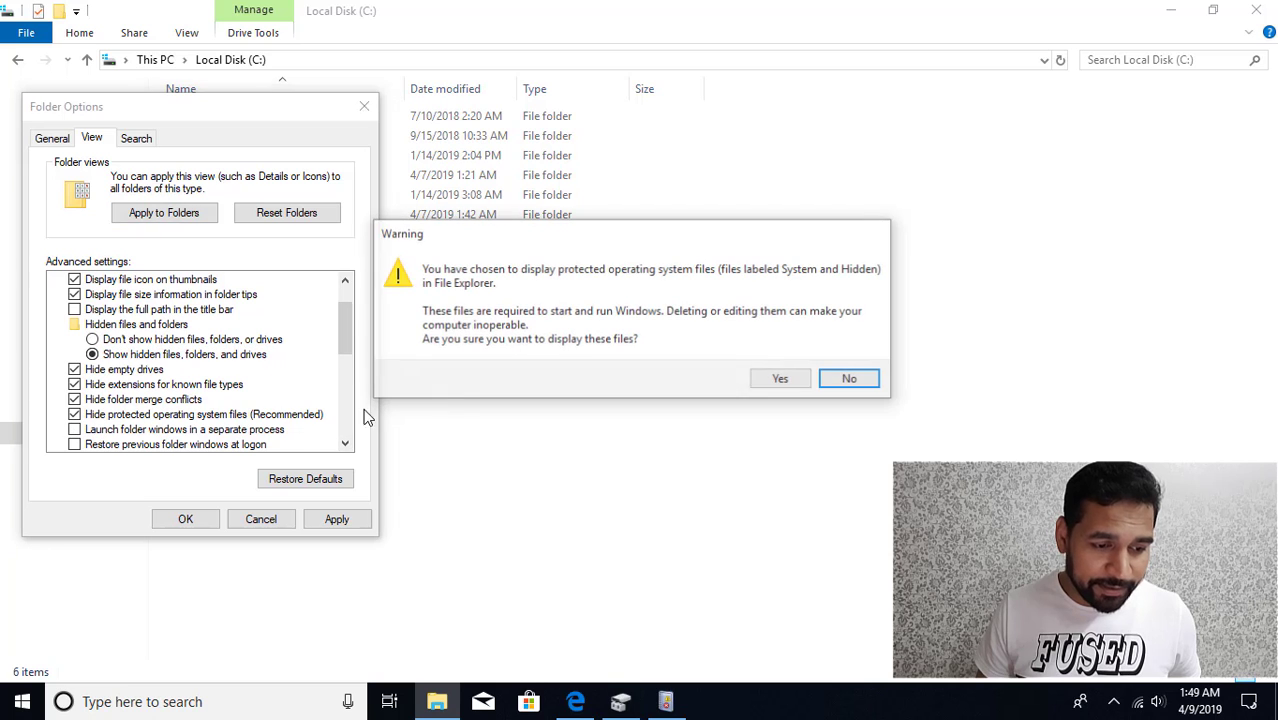
pyautogui.click(772, 377)
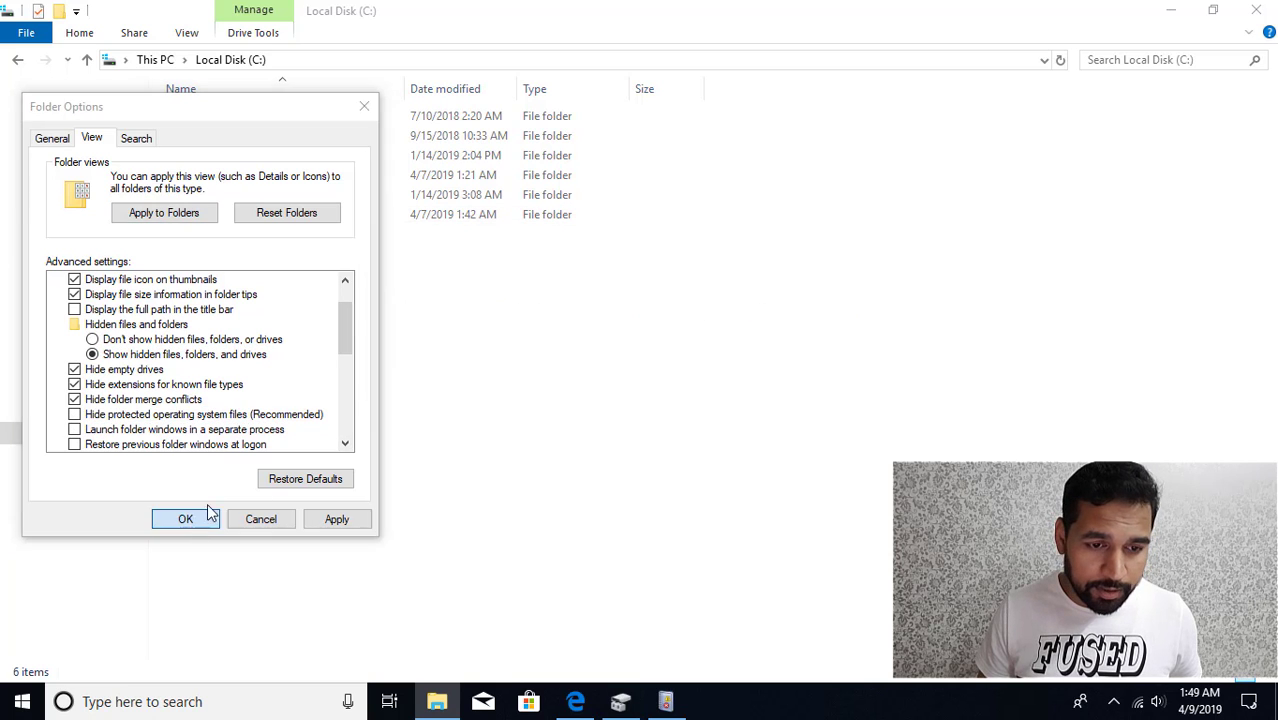
pyautogui.click(180, 517)
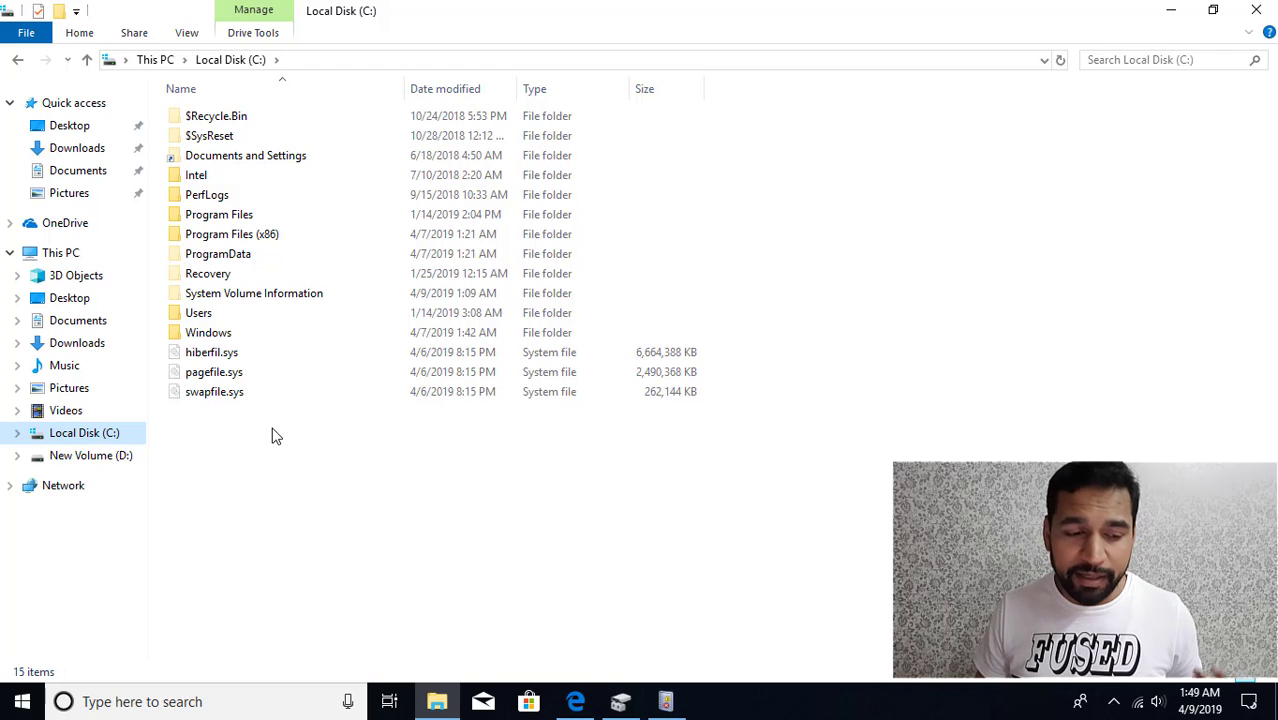
# Examine hiberfil.sys, pagefile.sys and the System Volume Information folder on the C: drive.
pyautogui.click(223, 357)
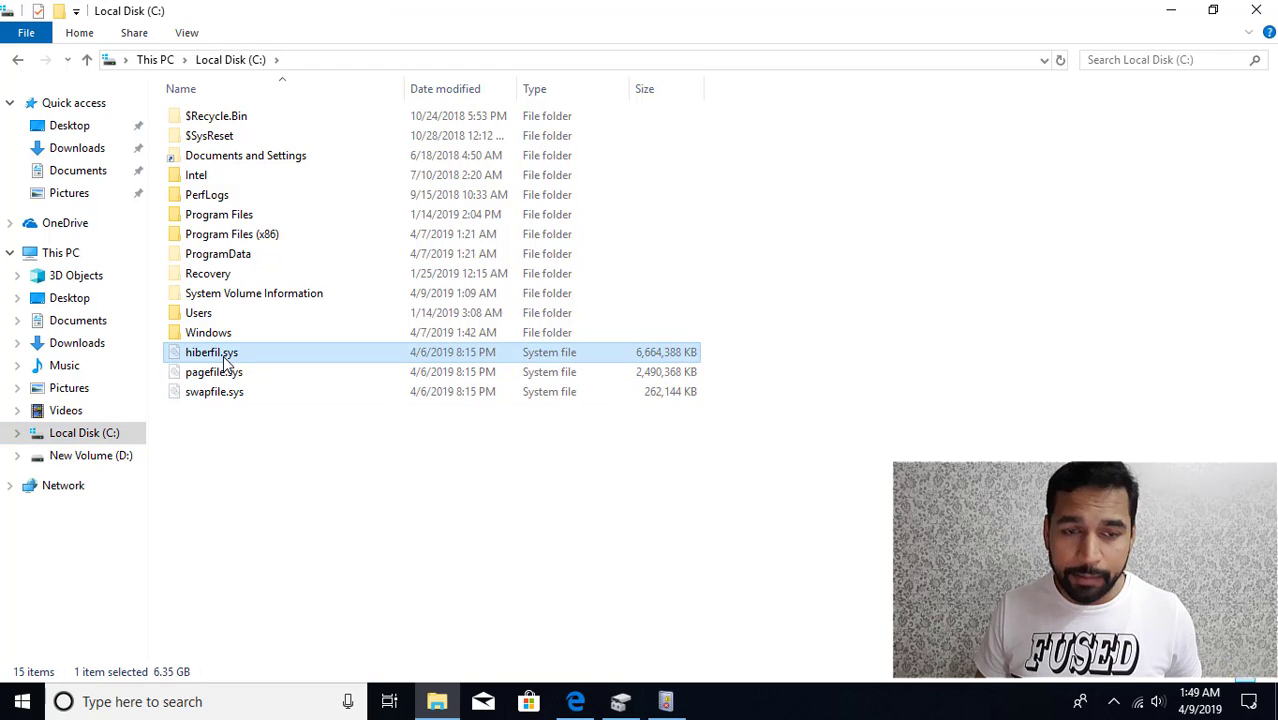
pyautogui.click(220, 375)
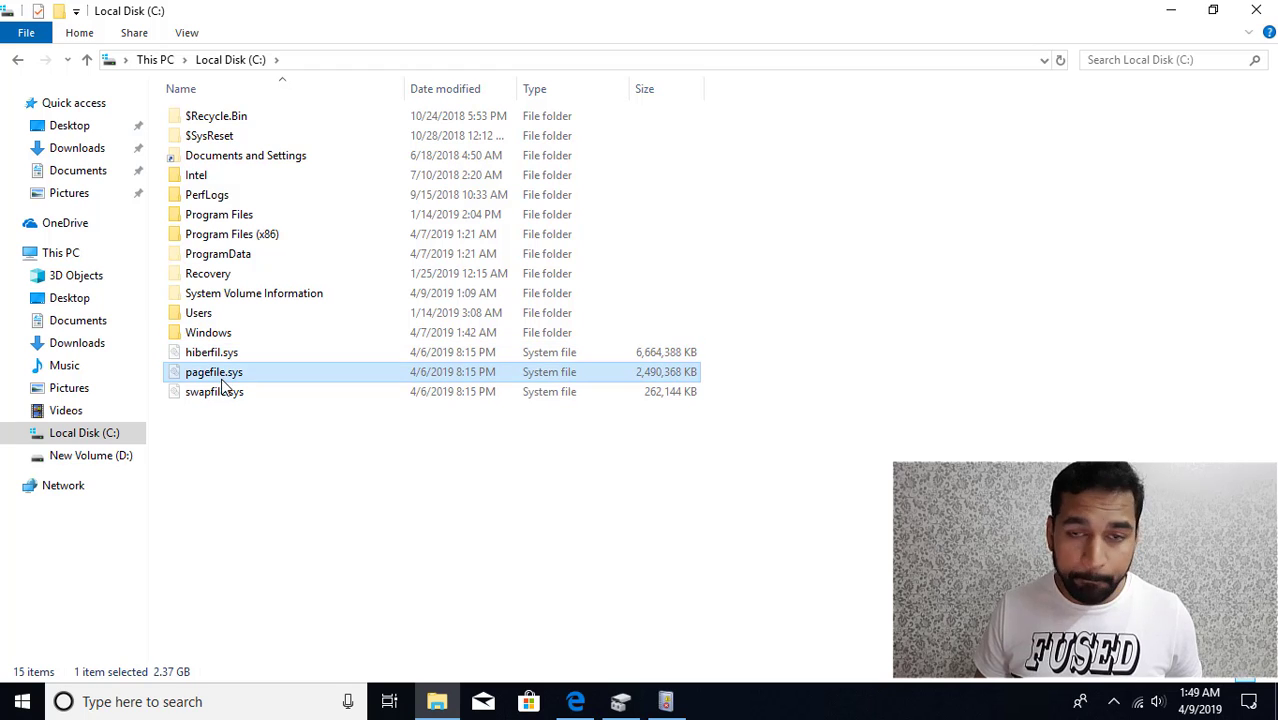
pyautogui.click(240, 305)
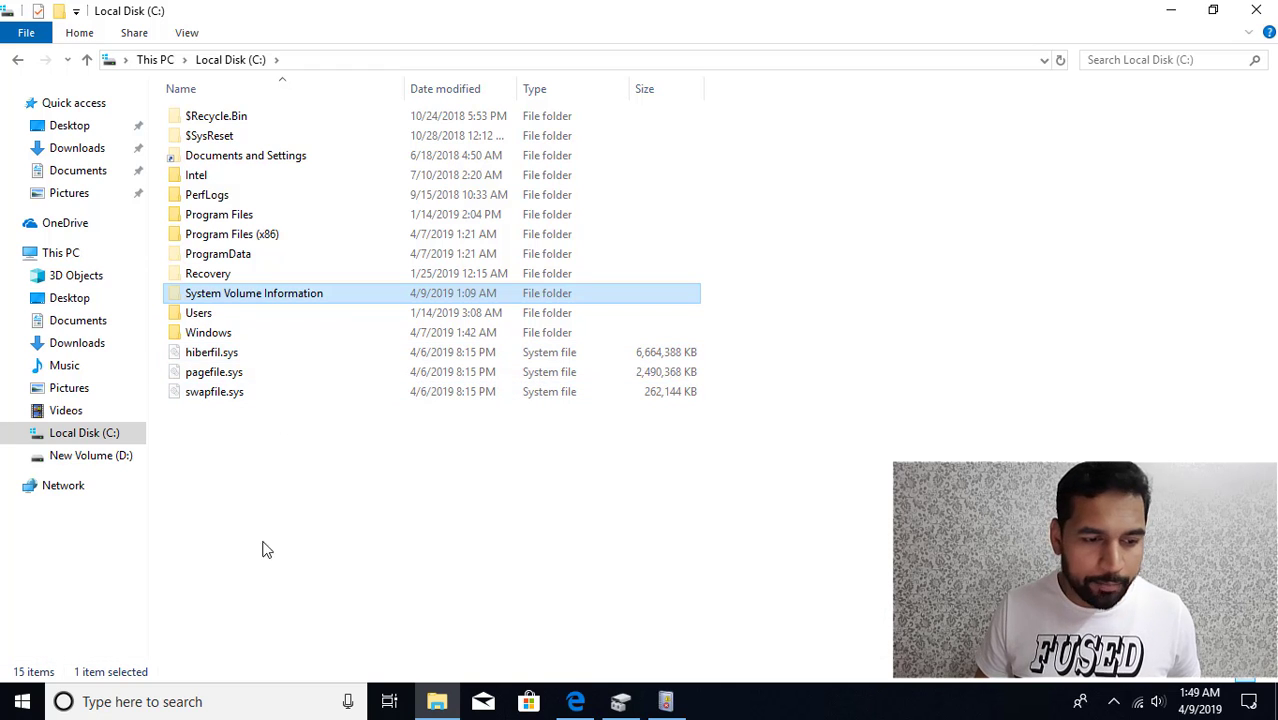
# Search for cmd and run Command Prompt as administrator.
pyautogui.click(16, 706)
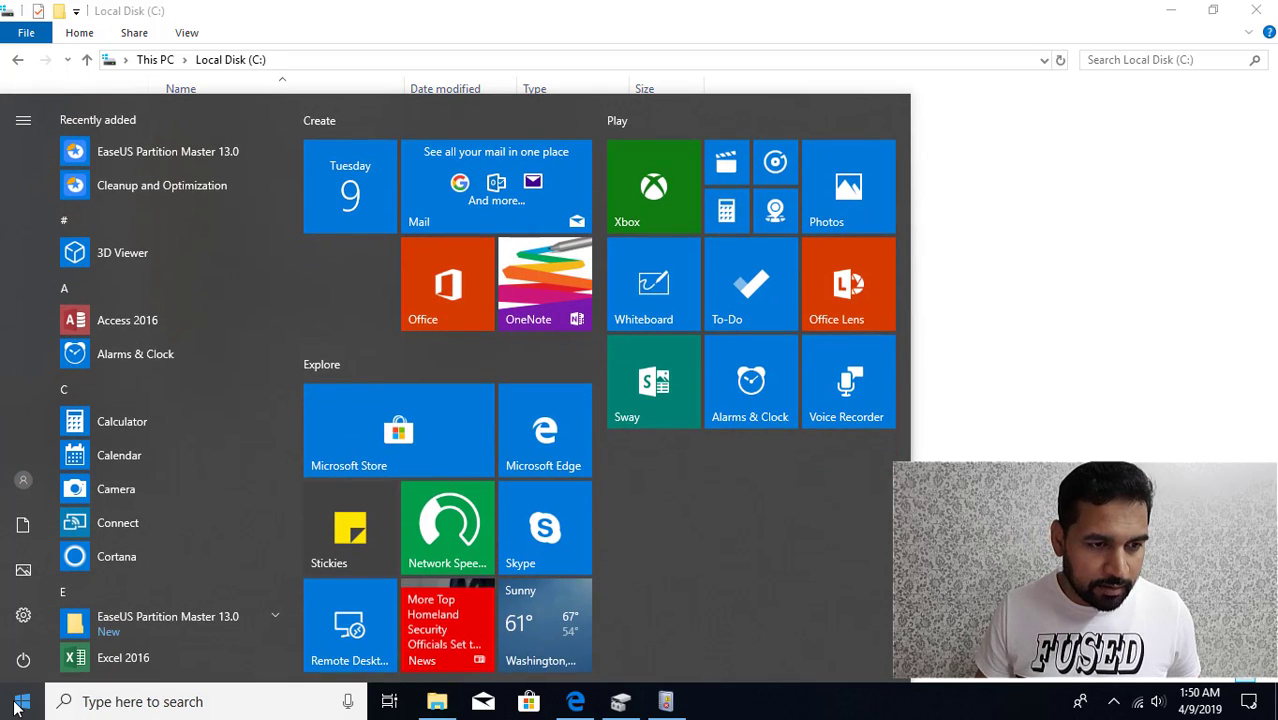
pyautogui.write('cmd')
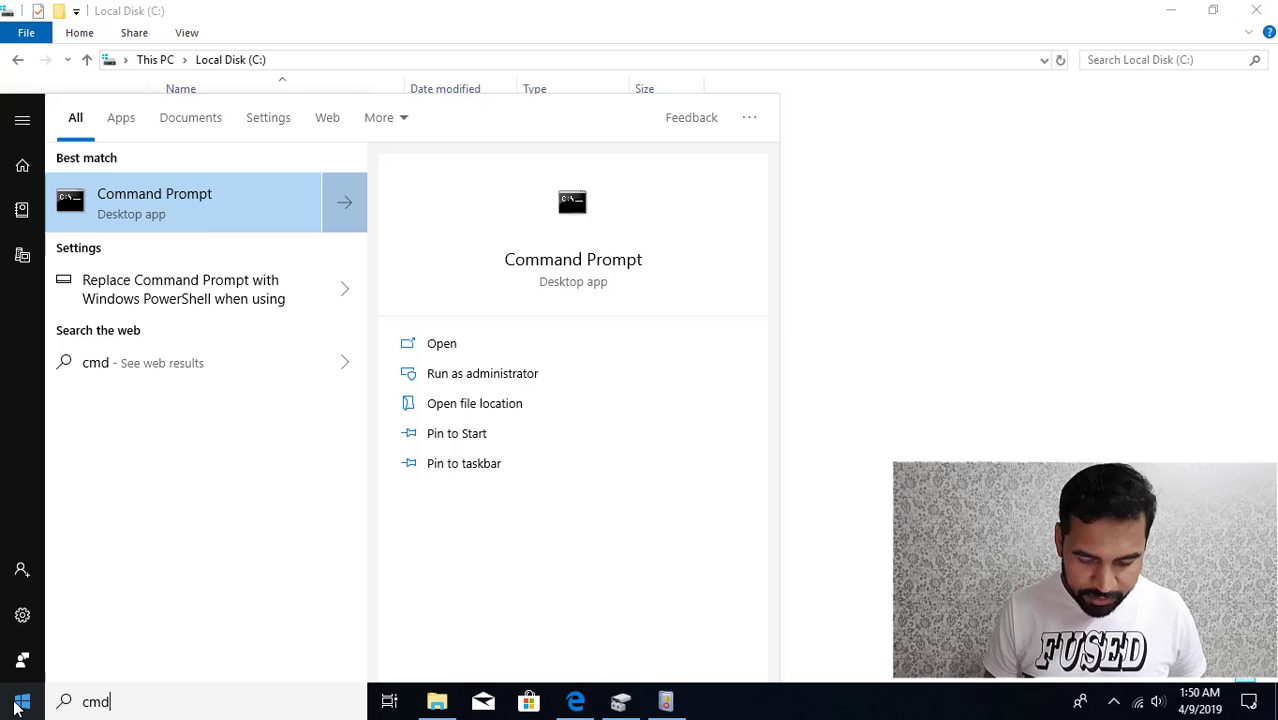
pyautogui.press('Menu')
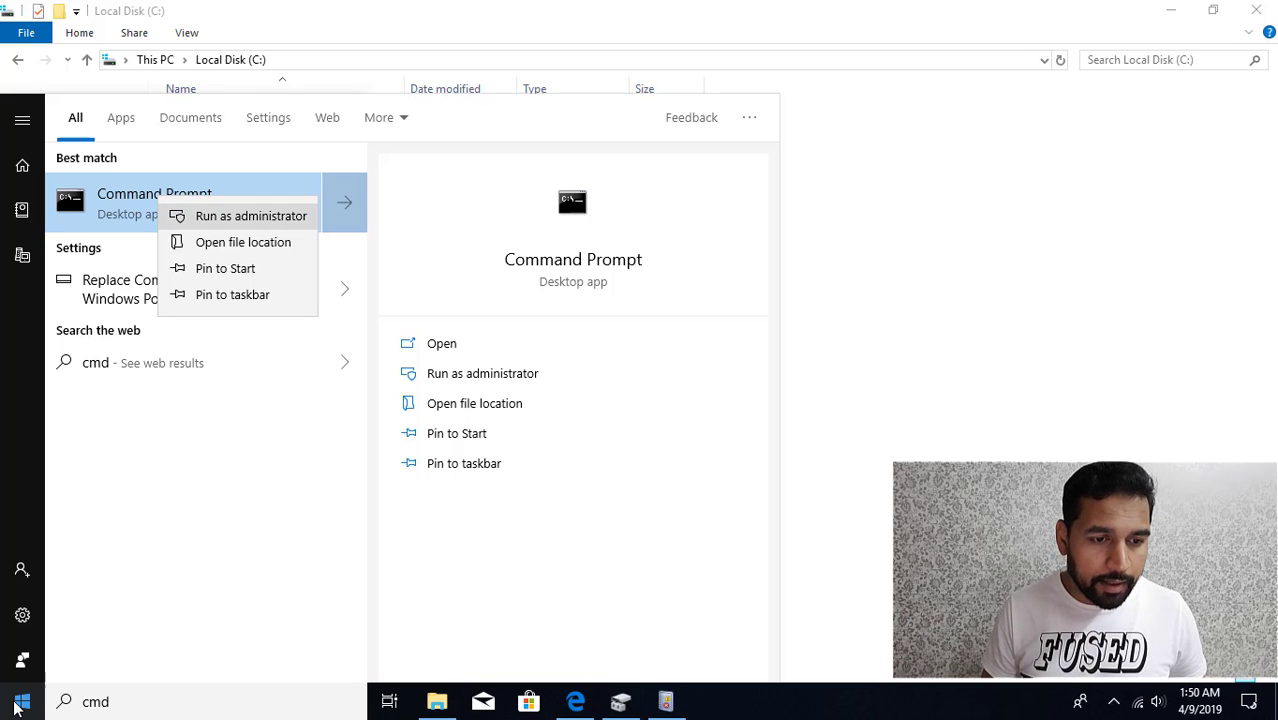
pyautogui.press('Escape')
pyautogui.press('Menu')
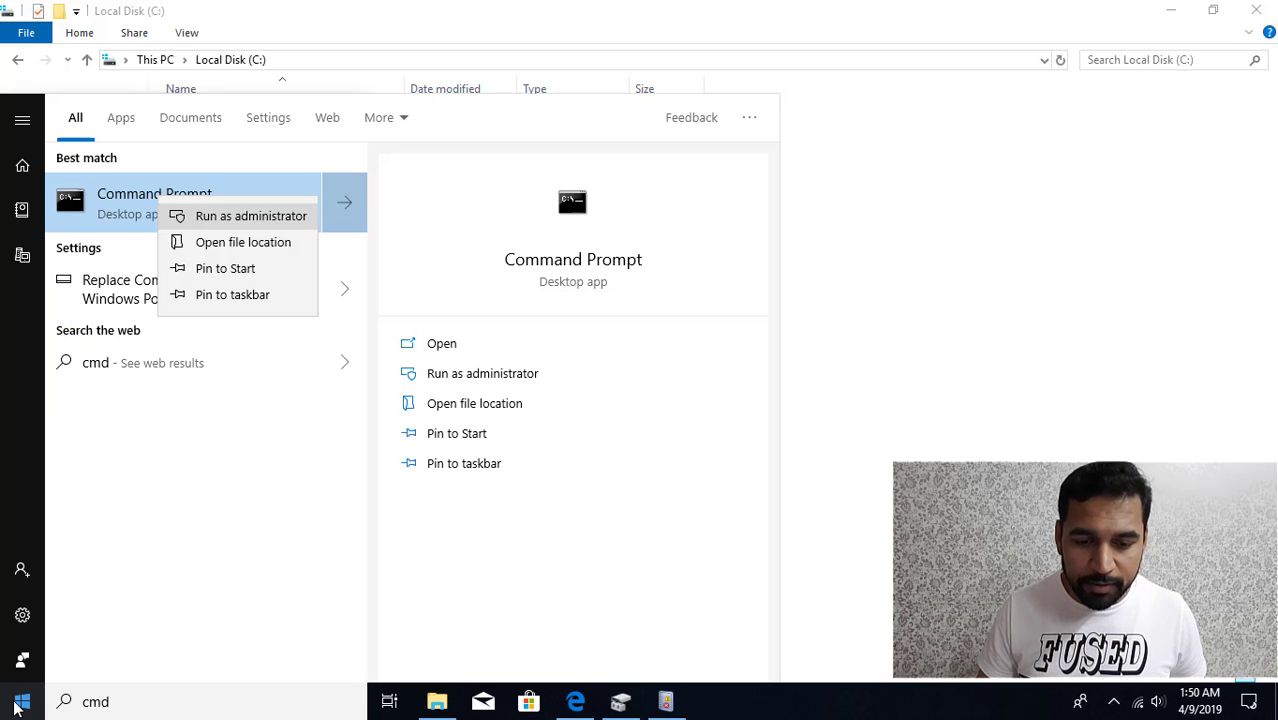
pyautogui.press('Return')
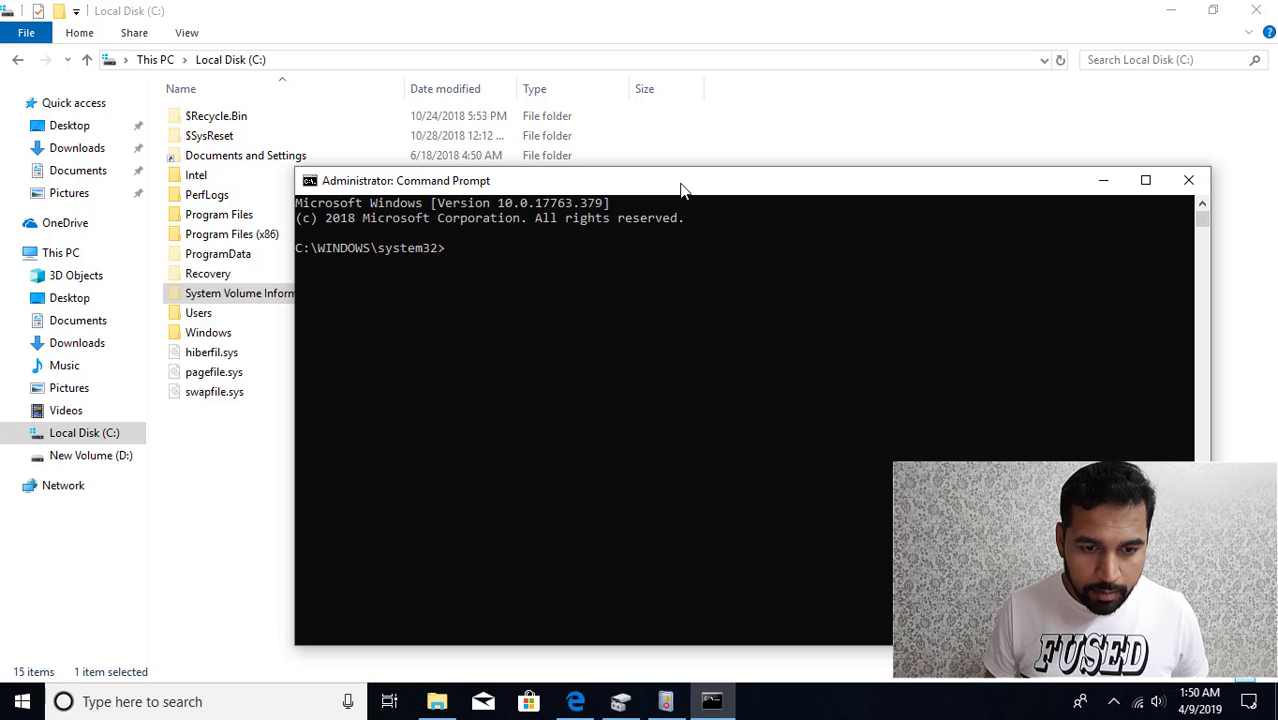
# Turn off hibernation by running powercfg.exe /h off in the elevated Command Prompt.
pyautogui.write('powe')
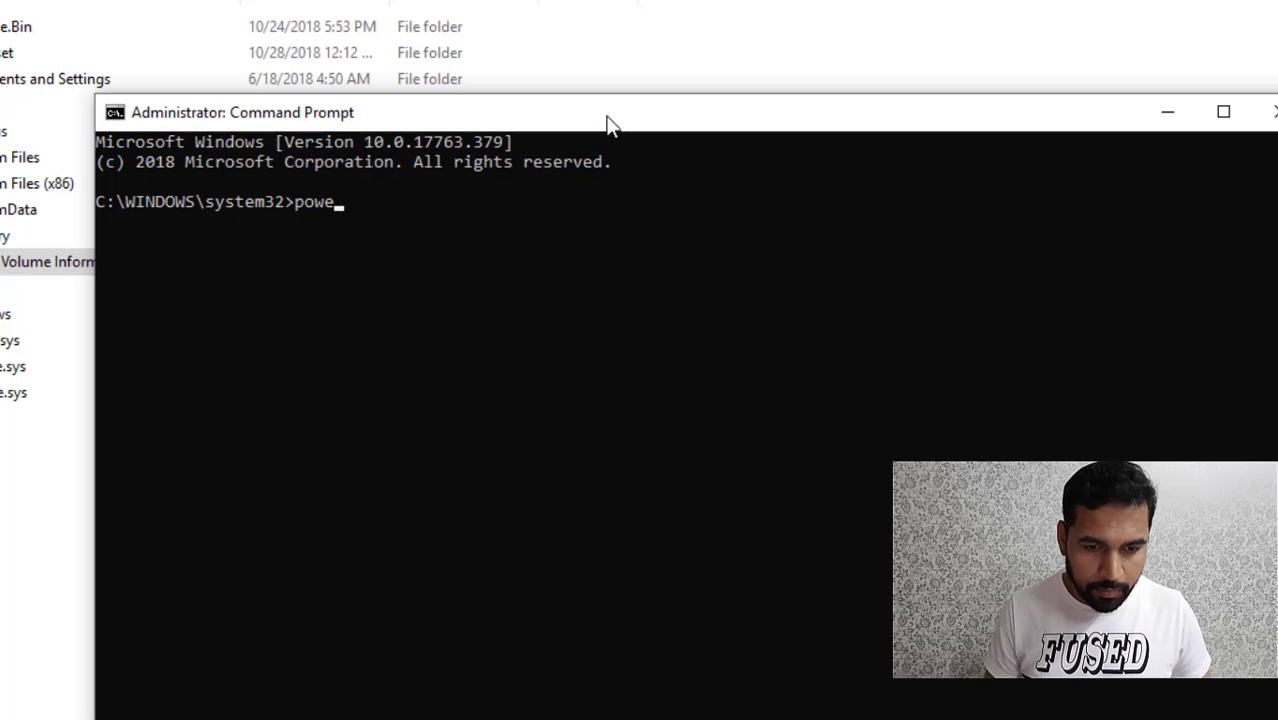
pyautogui.press('Tab')
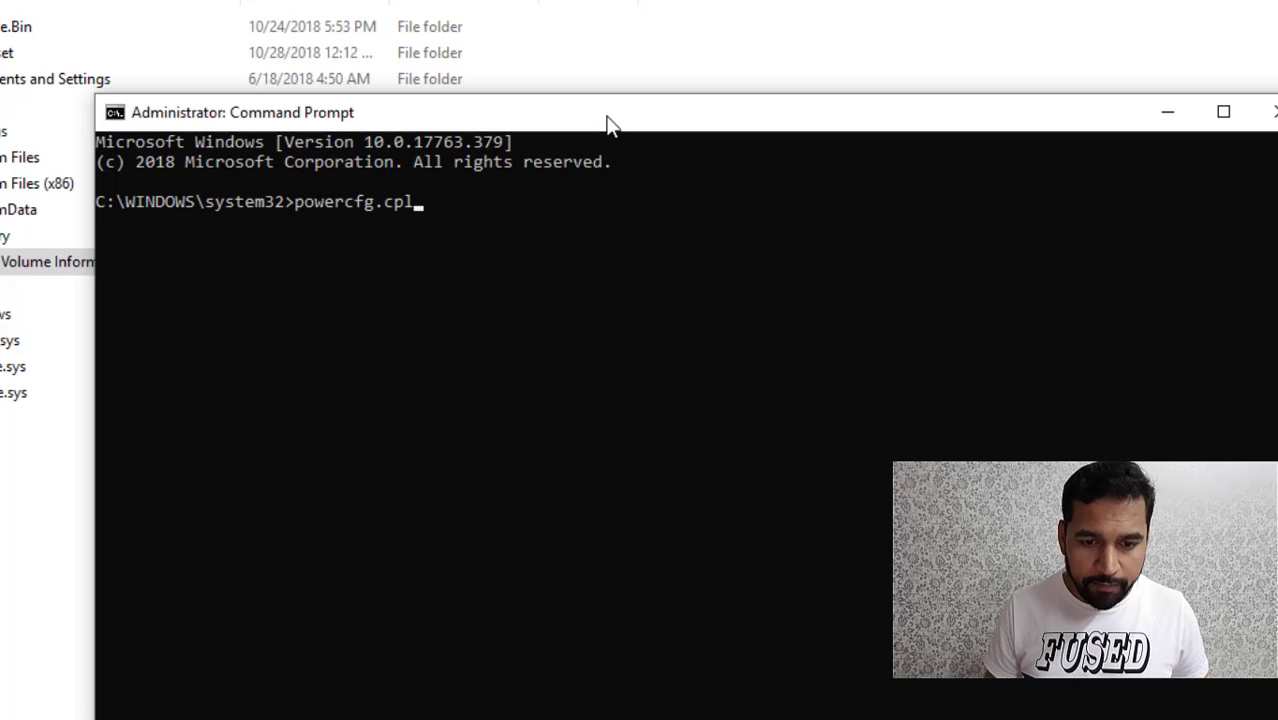
pyautogui.press('Tab')
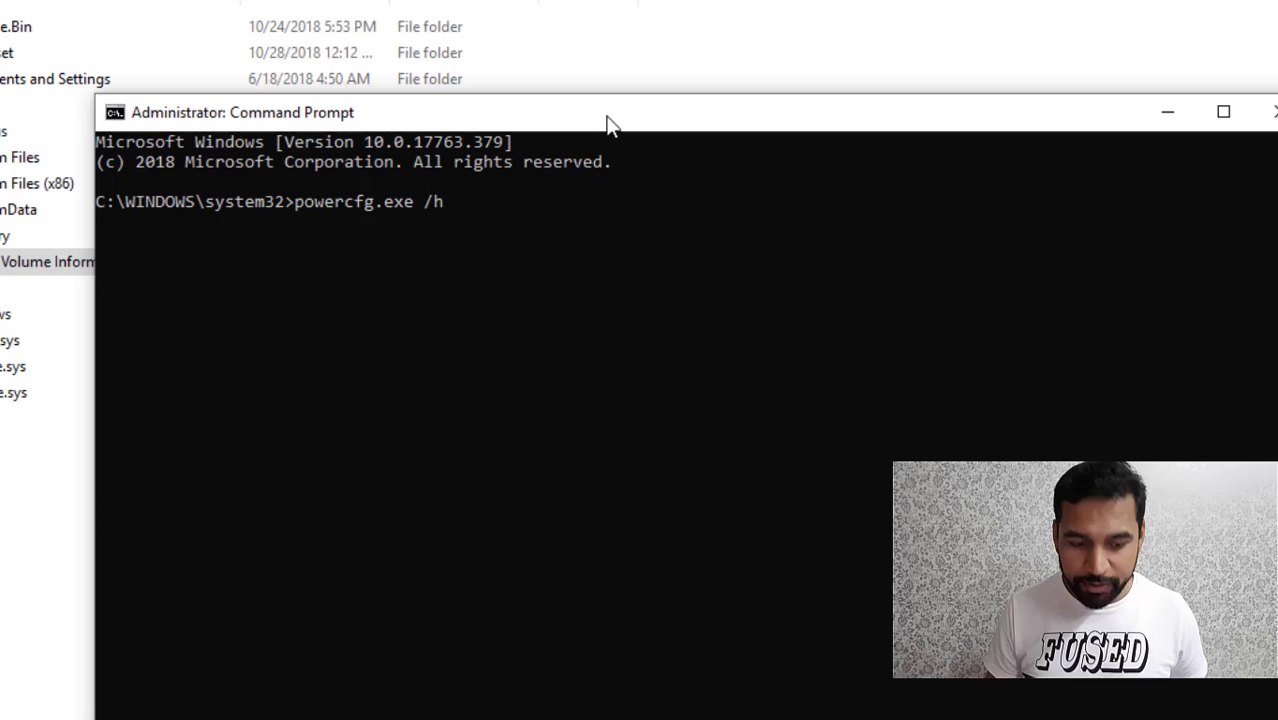
pyautogui.press('Return')
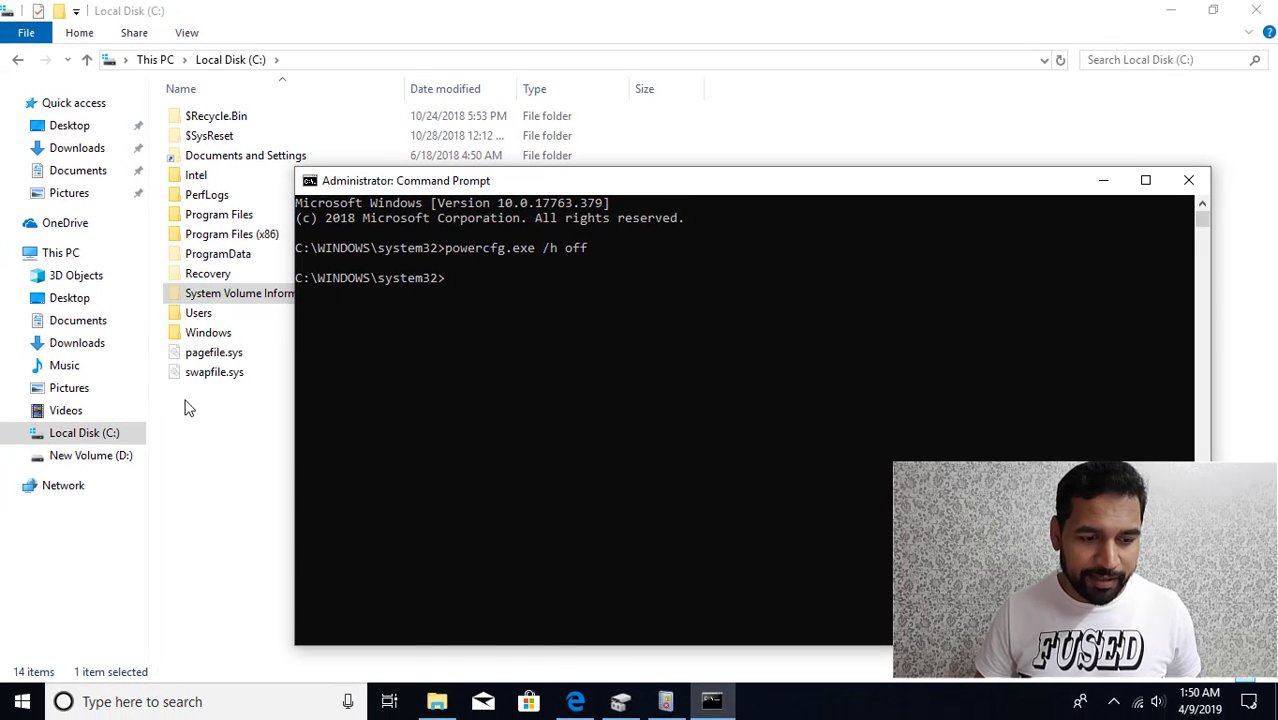
# Check the C: drive's remaining system files against the unmovable file named in the Defrag event 259 in Event Viewer.
pyautogui.click(205, 372)
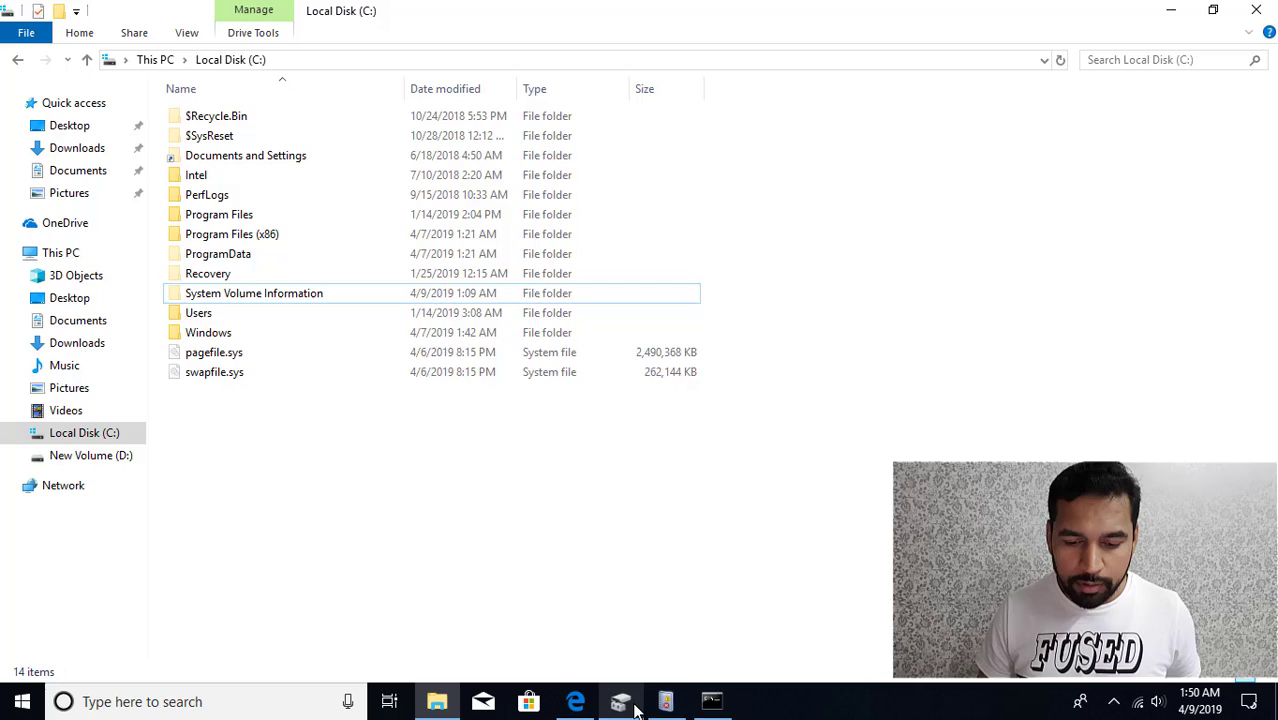
pyautogui.click(665, 701)
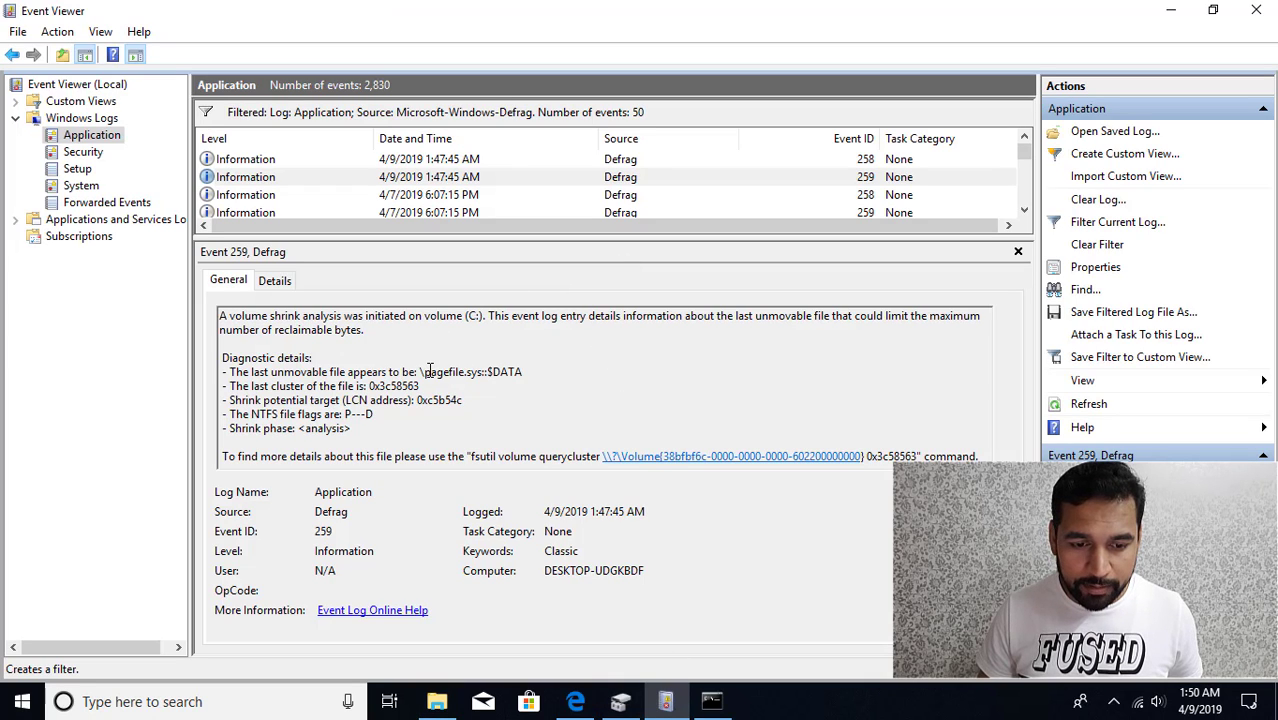
pyautogui.moveTo(424, 372); pyautogui.dragTo(491, 372)
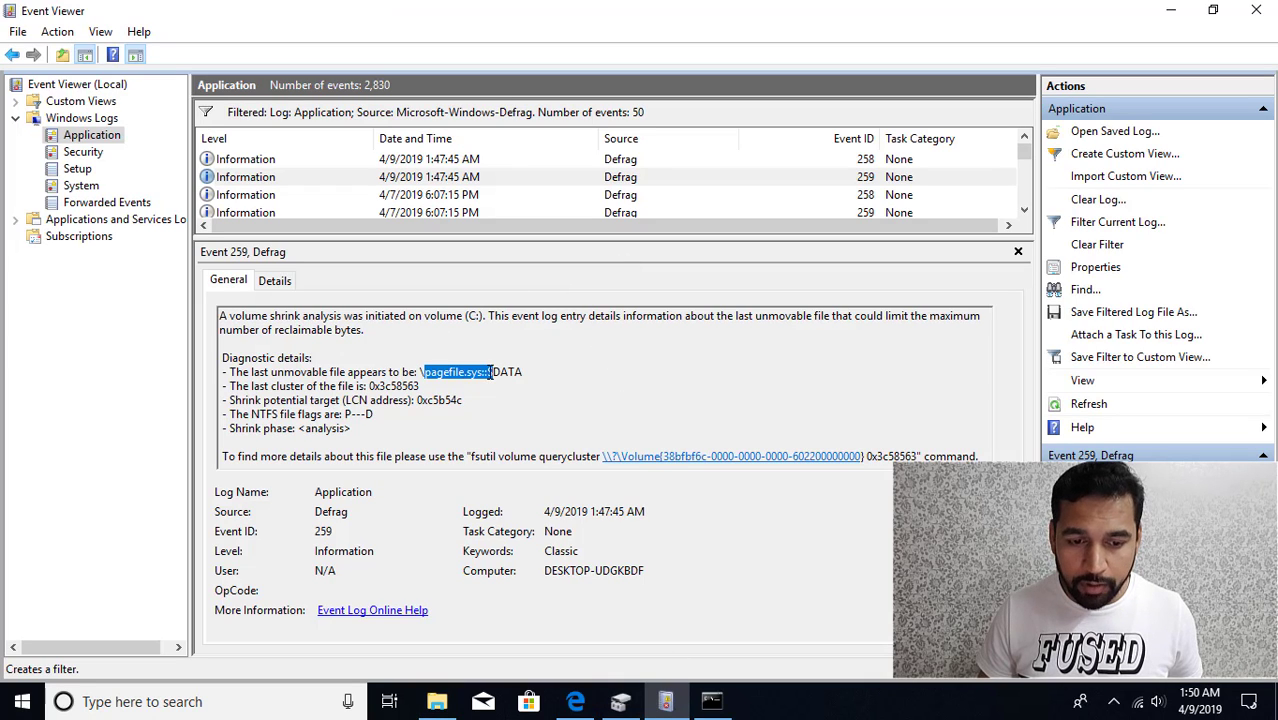
pyautogui.click(1160, 16)
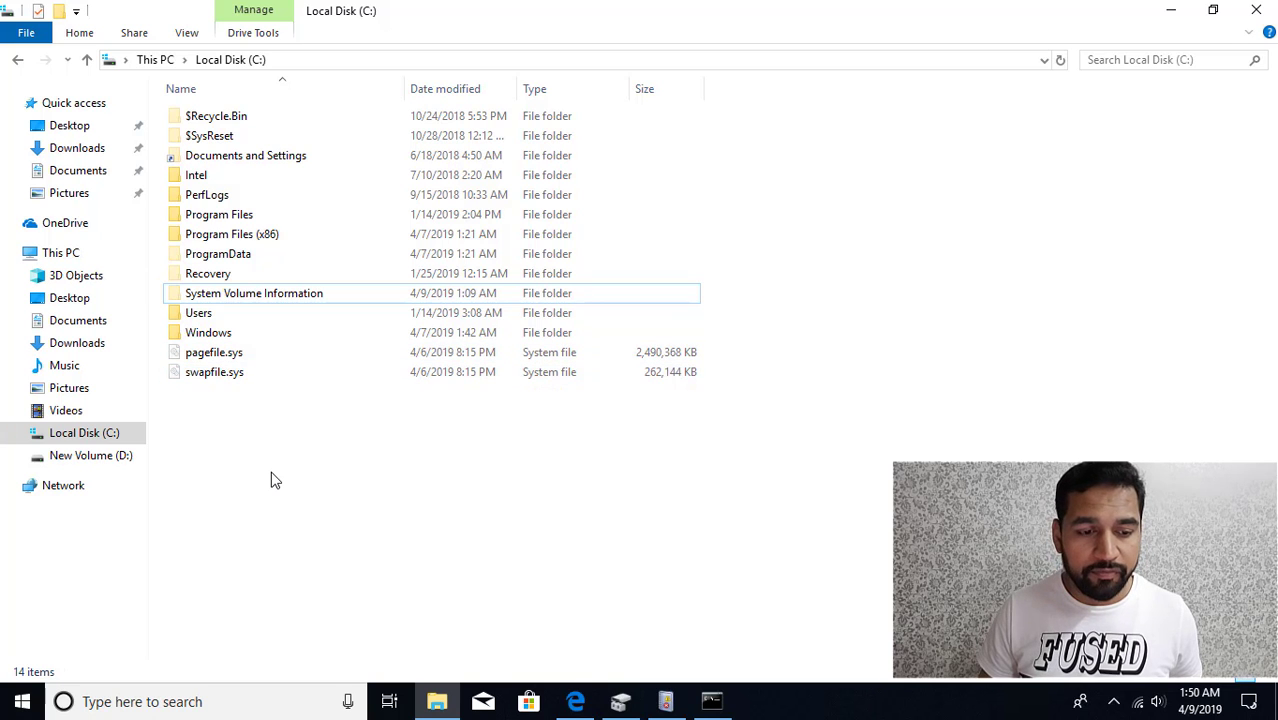
# Search for "per", open the Windows performance options, and bring up the virtual memory settings.
pyautogui.press('super')
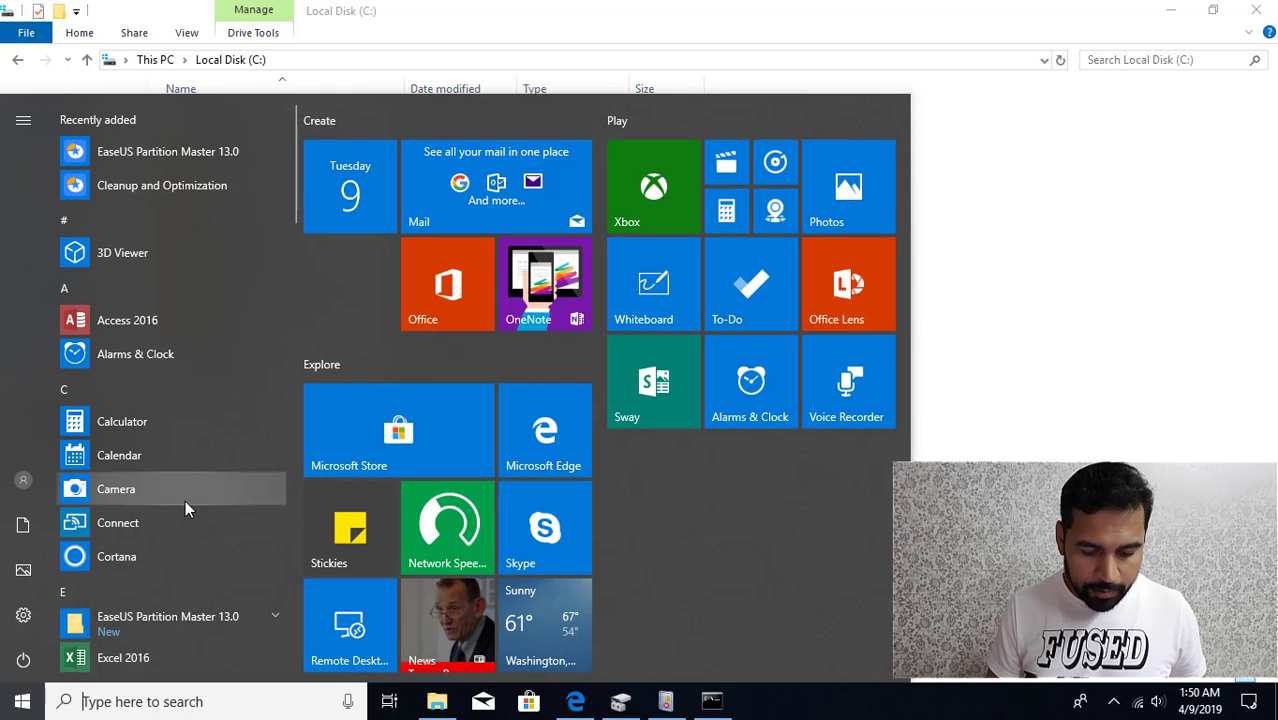
pyautogui.write('per')
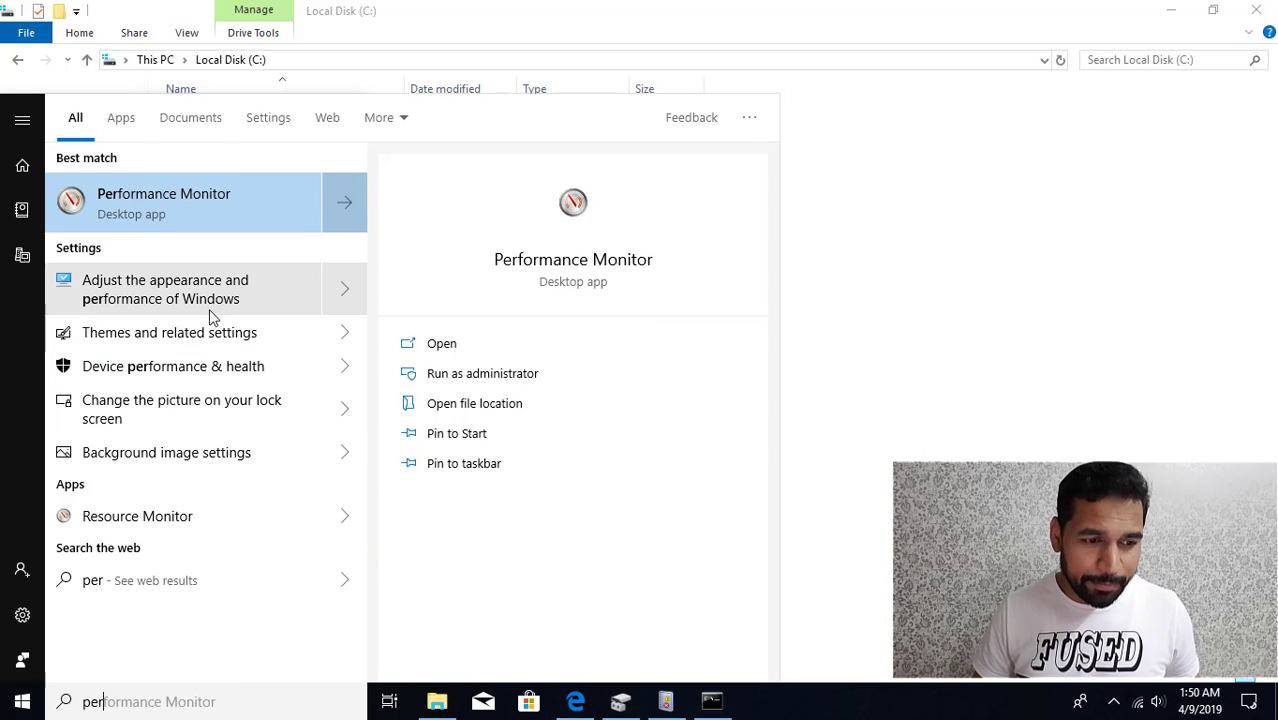
pyautogui.click(155, 300)
pyautogui.click(262, 155)
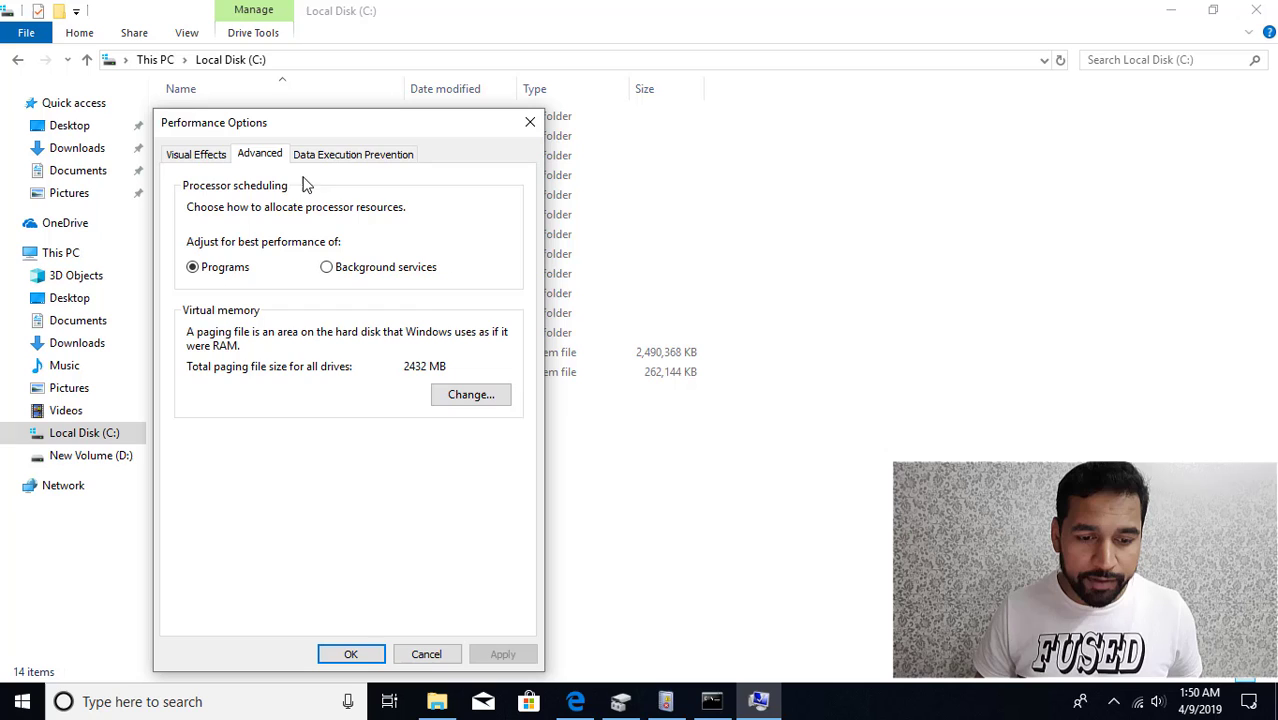
pyautogui.click(470, 395)
pyautogui.moveTo(328, 166); pyautogui.dragTo(469, 147)
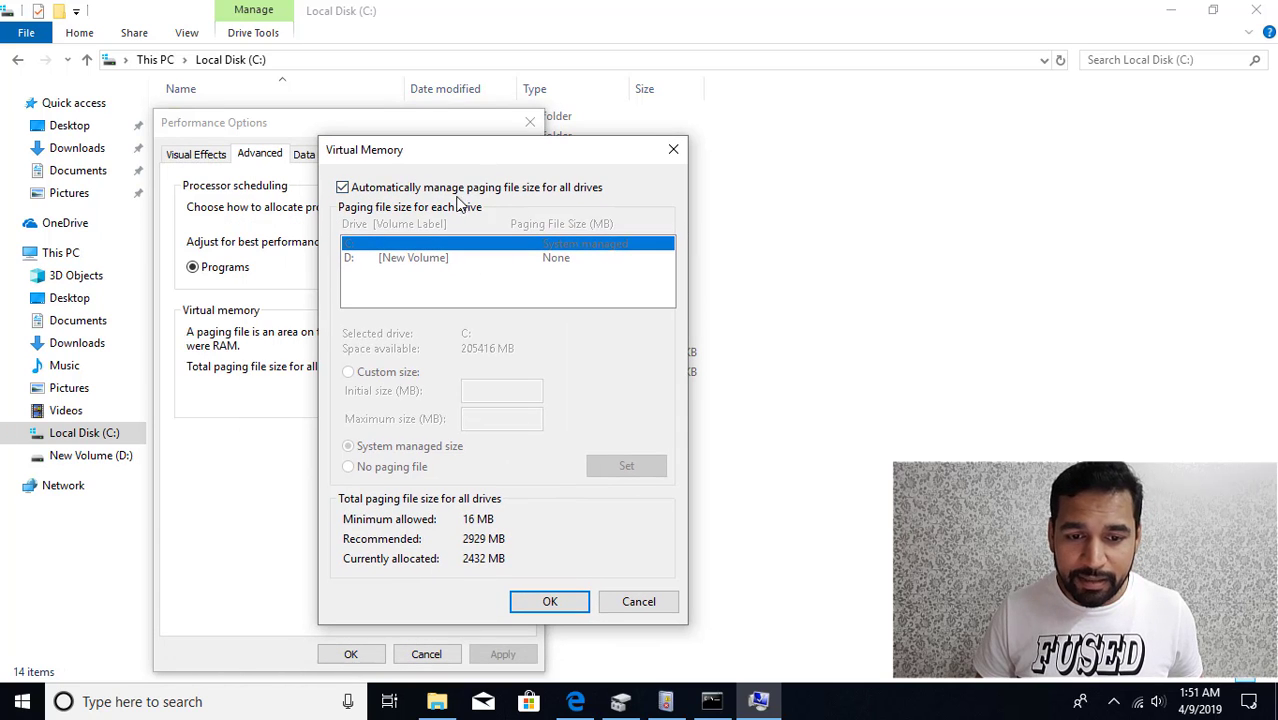
# Disable automatic paging file management, set drive C: to No paging file, accept the warning, and save the performance options.
pyautogui.click(342, 188)
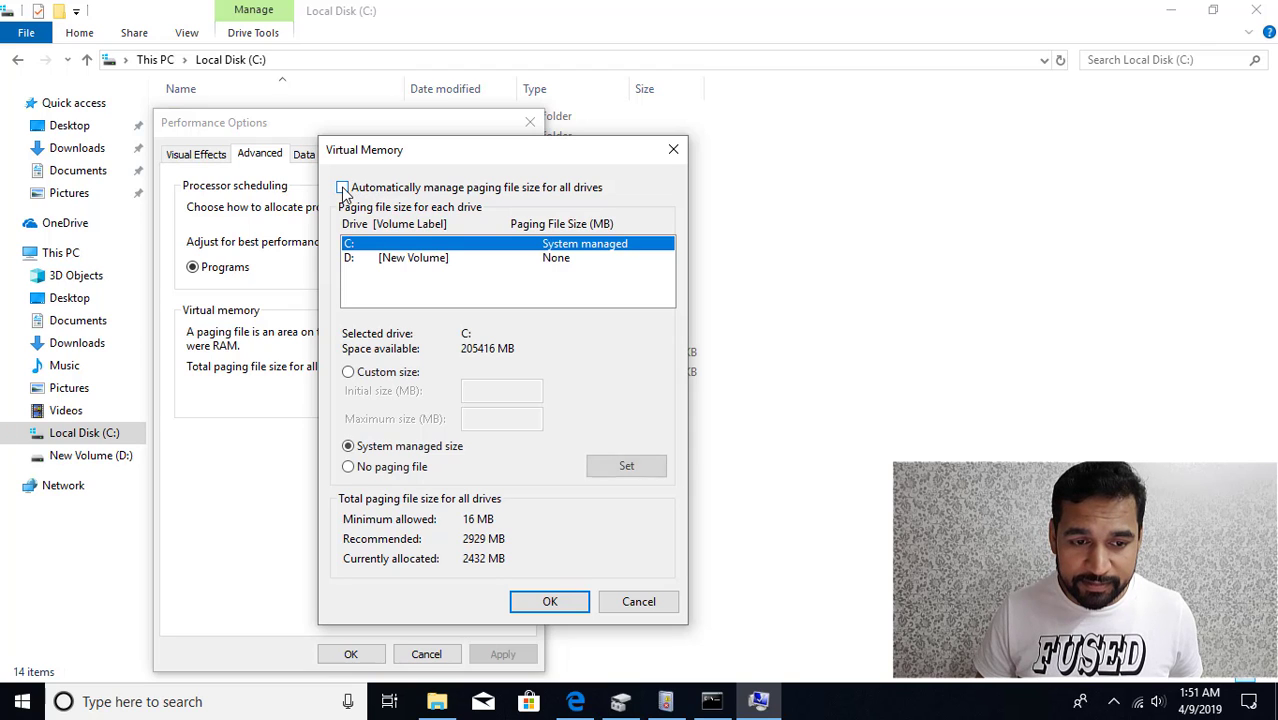
pyautogui.click(349, 467)
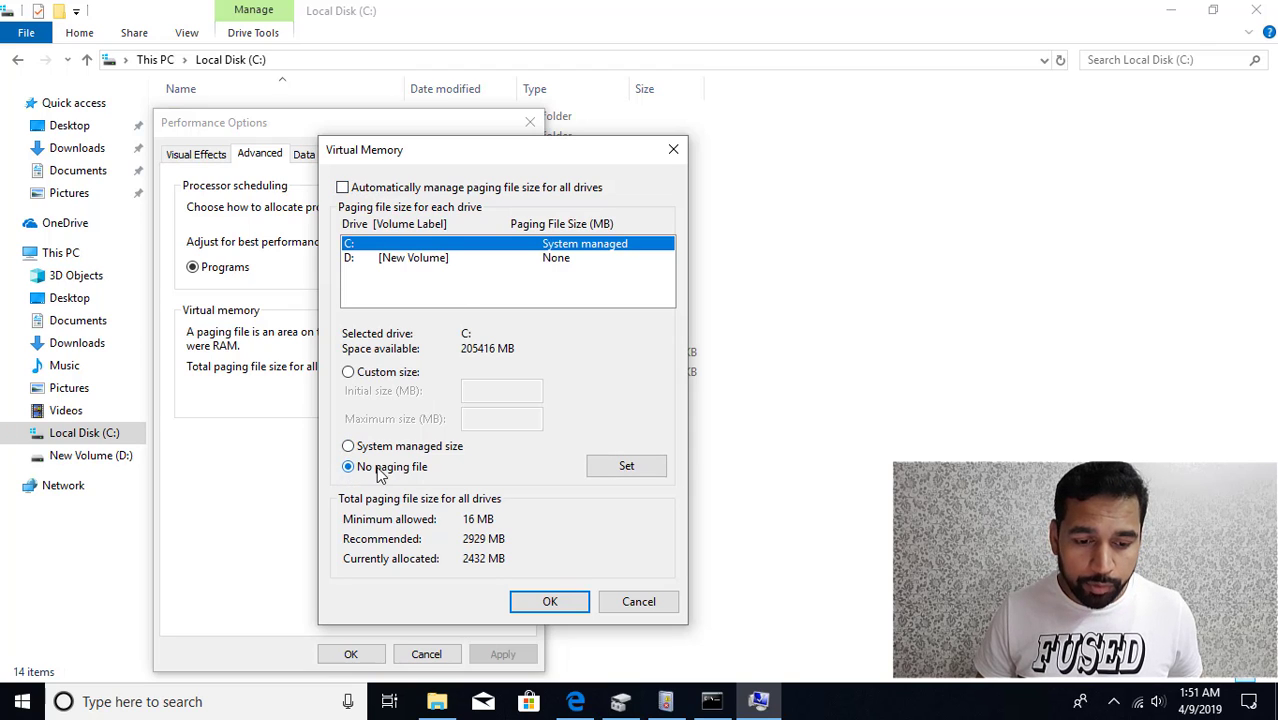
pyautogui.click(627, 467)
pyautogui.click(710, 425)
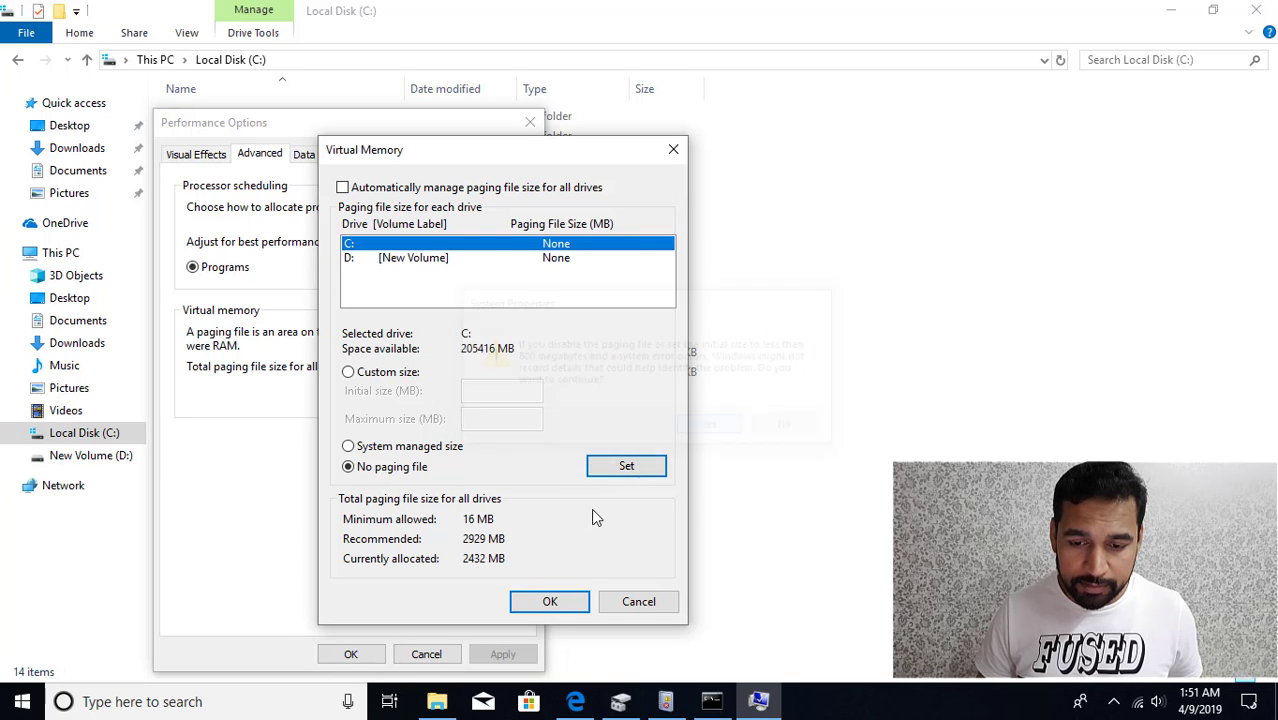
pyautogui.click(550, 601)
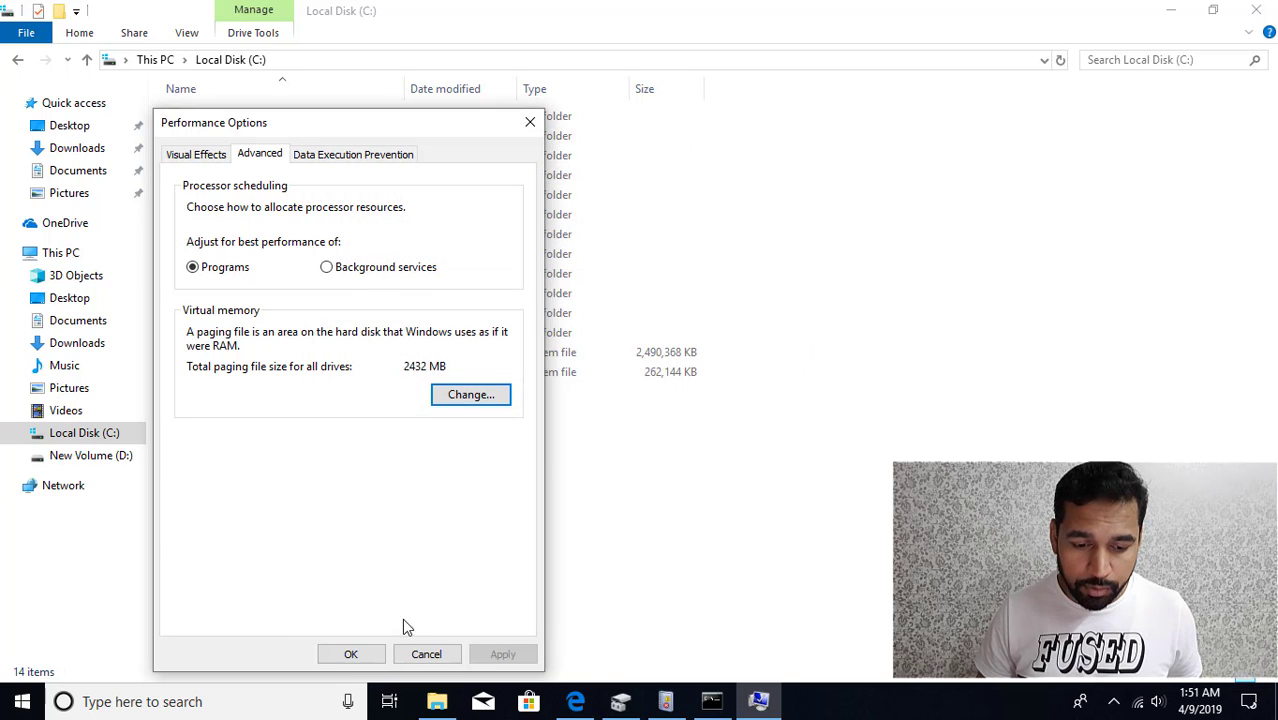
pyautogui.click(350, 654)
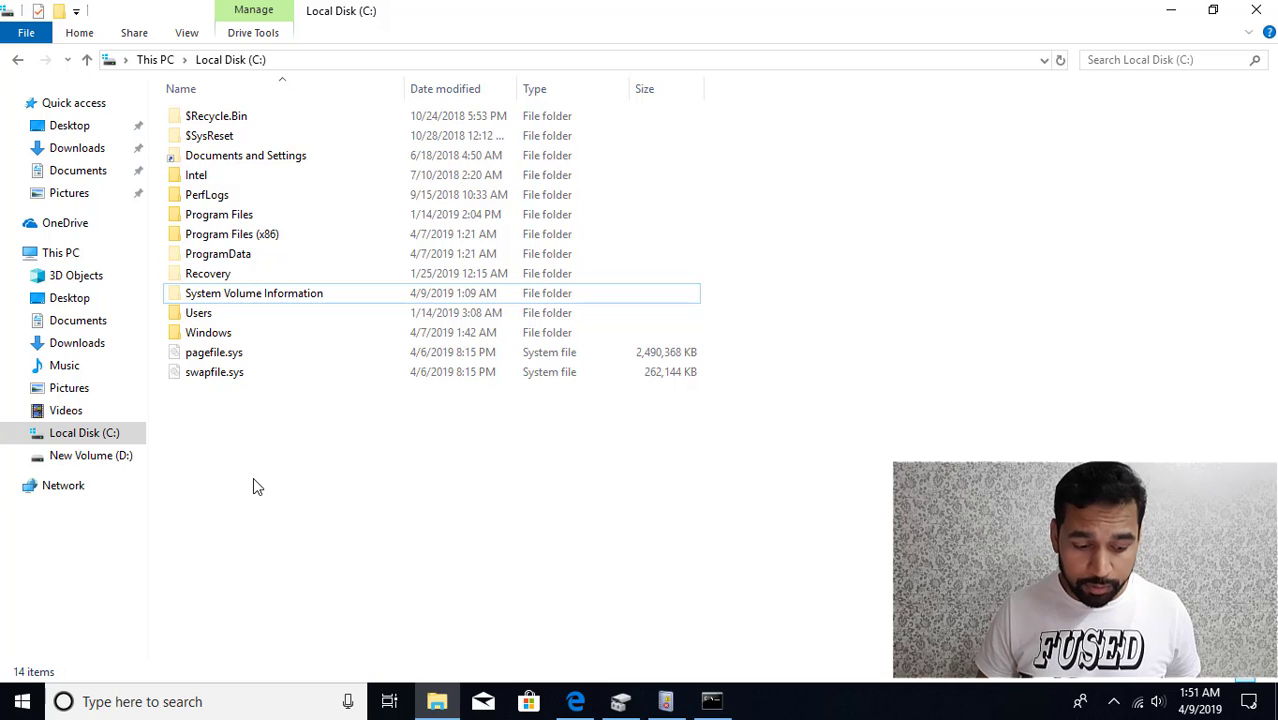
# Open Control Panel with the Run command control and reach Configure System Restore through Security and Maintenance's Recovery page.
pyautogui.press('super+r')
pyautogui.write('control')
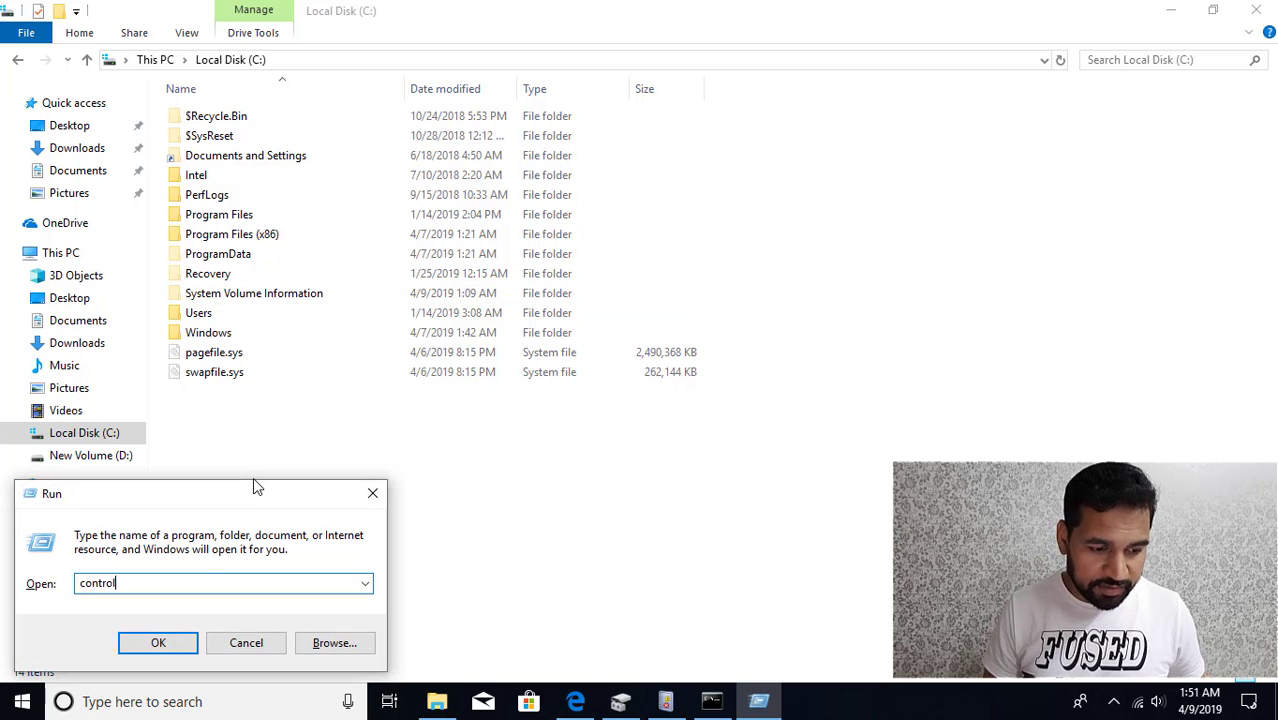
pyautogui.press('Return')
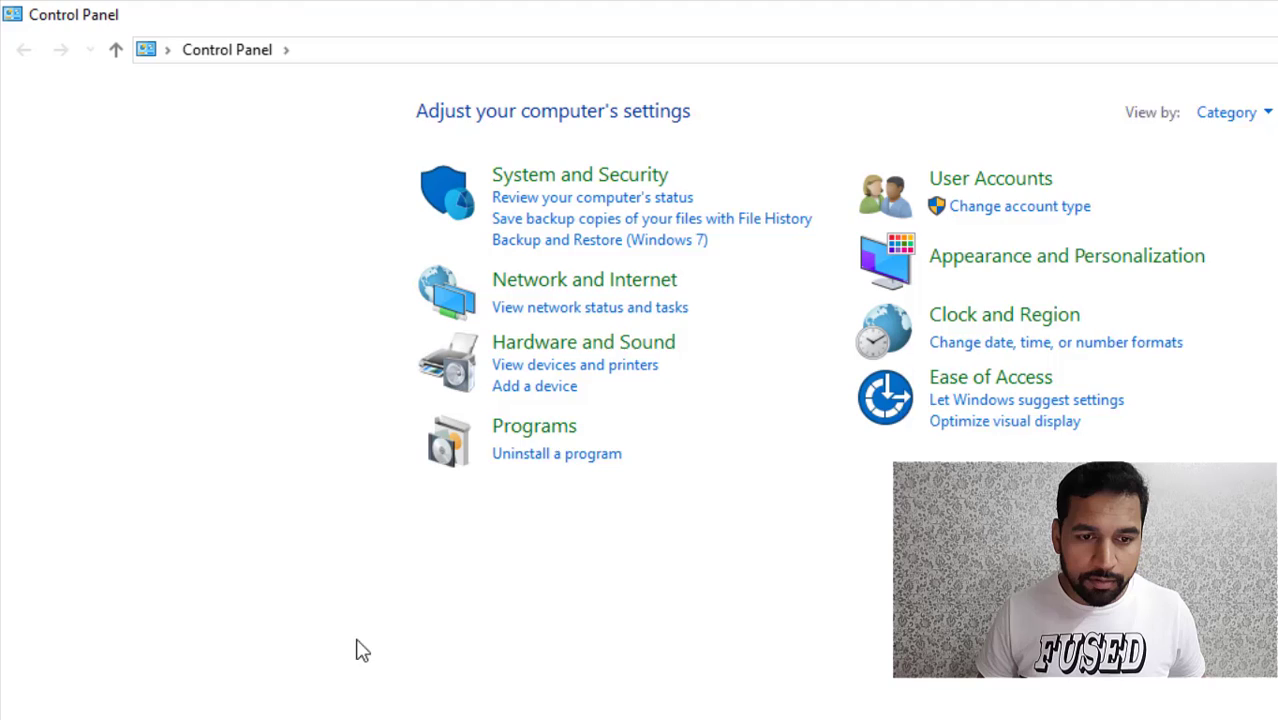
pyautogui.click(562, 180)
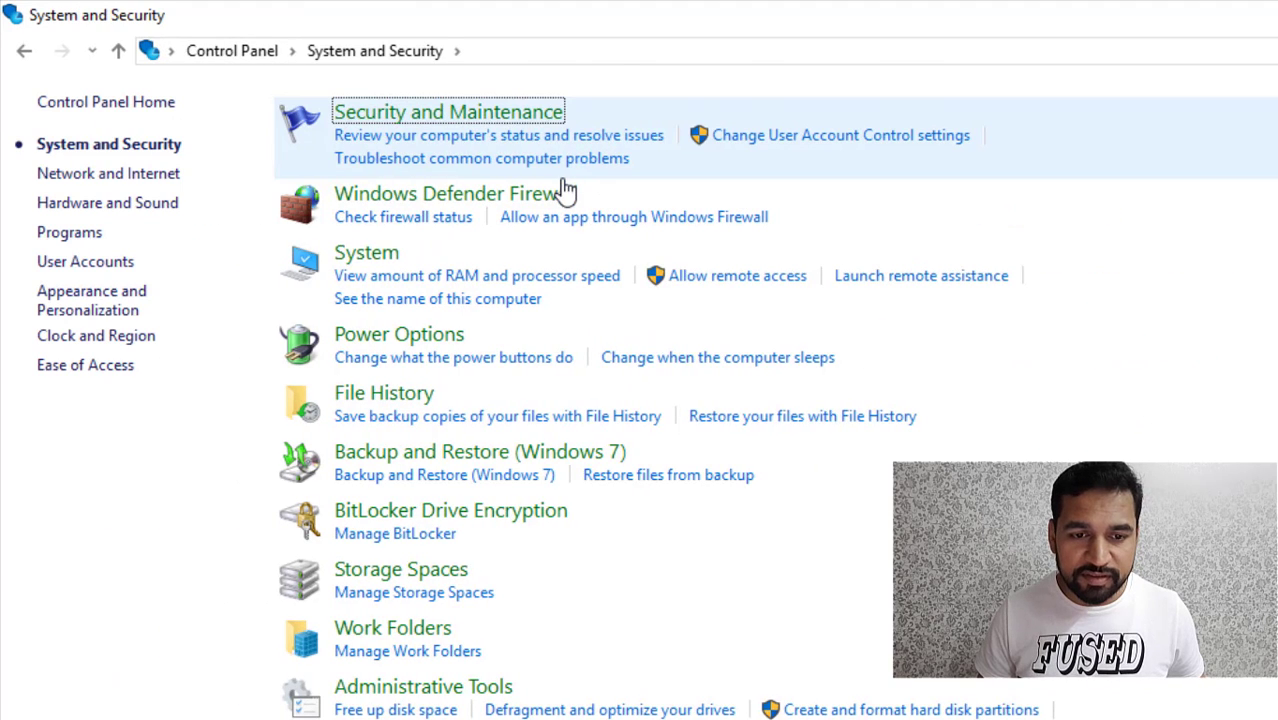
pyautogui.click(418, 118)
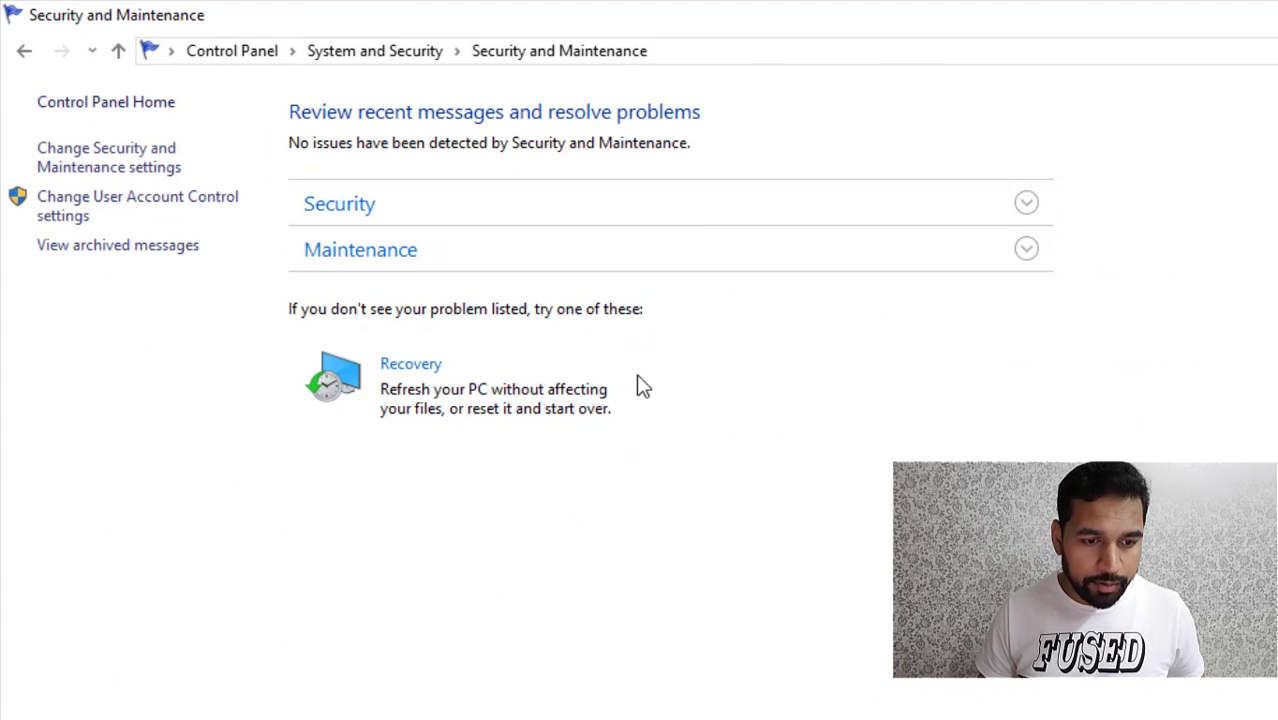
pyautogui.click(410, 366)
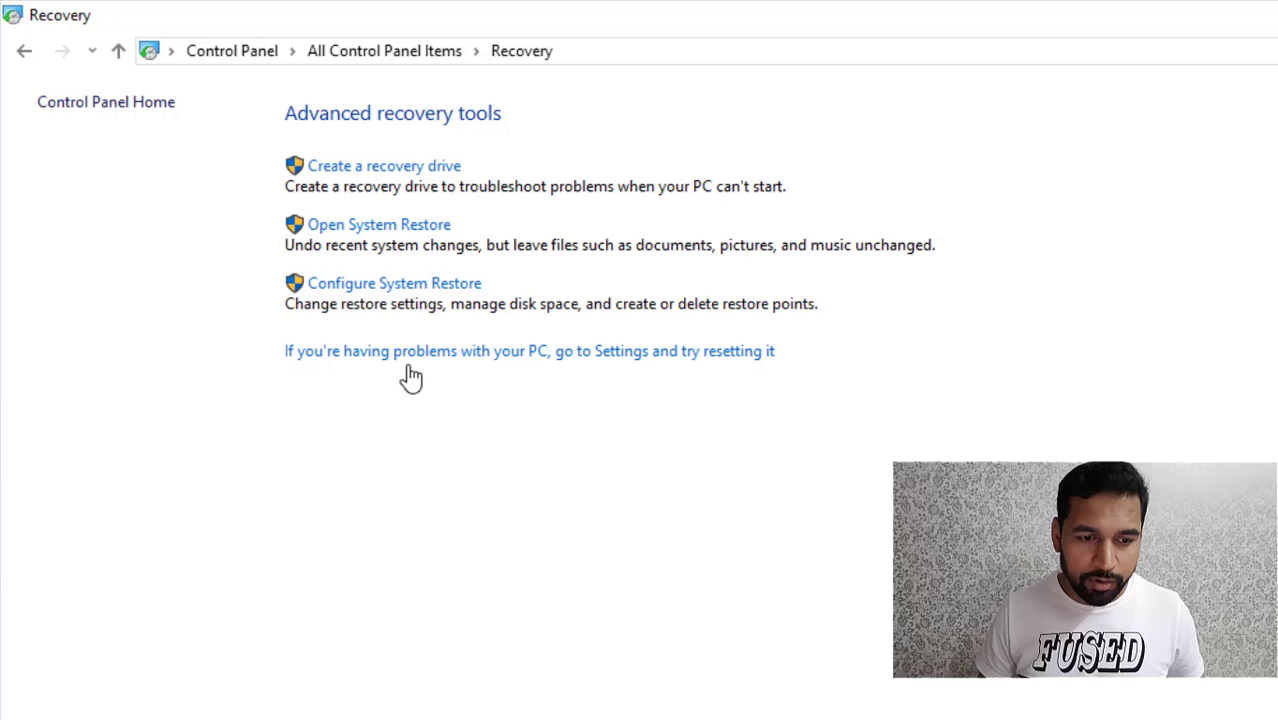
pyautogui.click(370, 288)
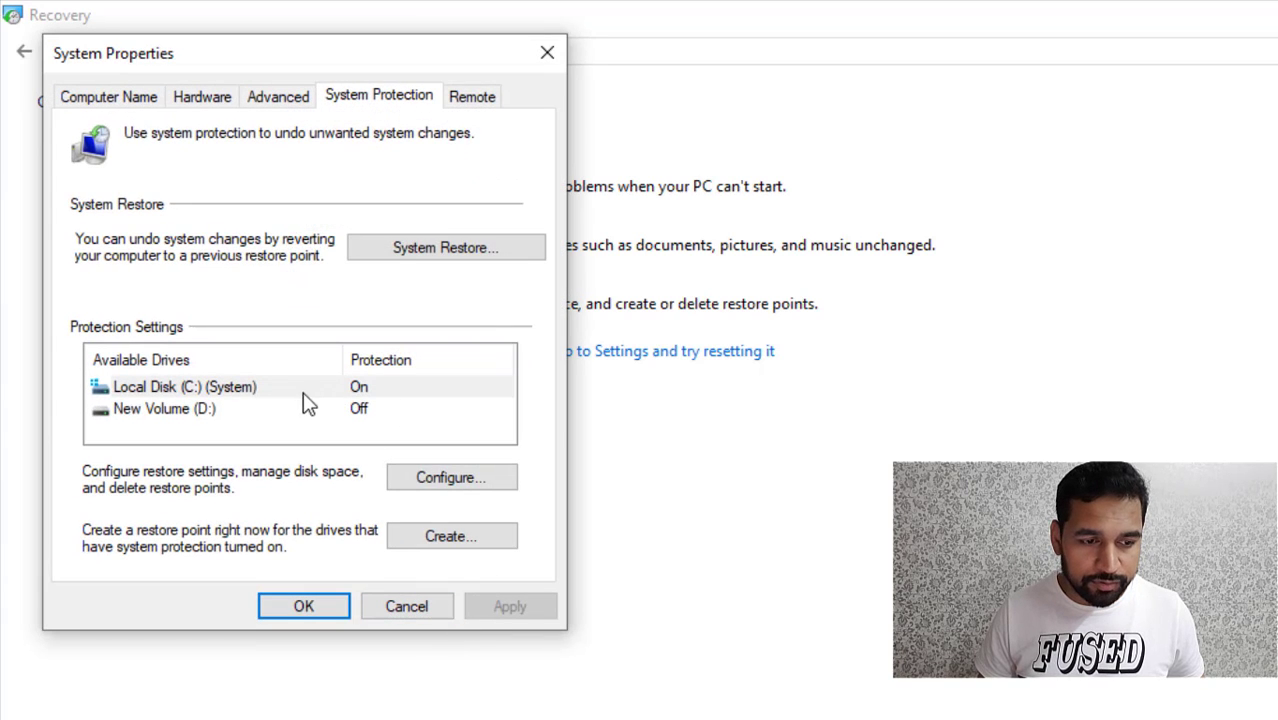
# Disable system protection for Local Disk (C:), confirm deleting its restore points, and save the system properties.
pyautogui.click(275, 390)
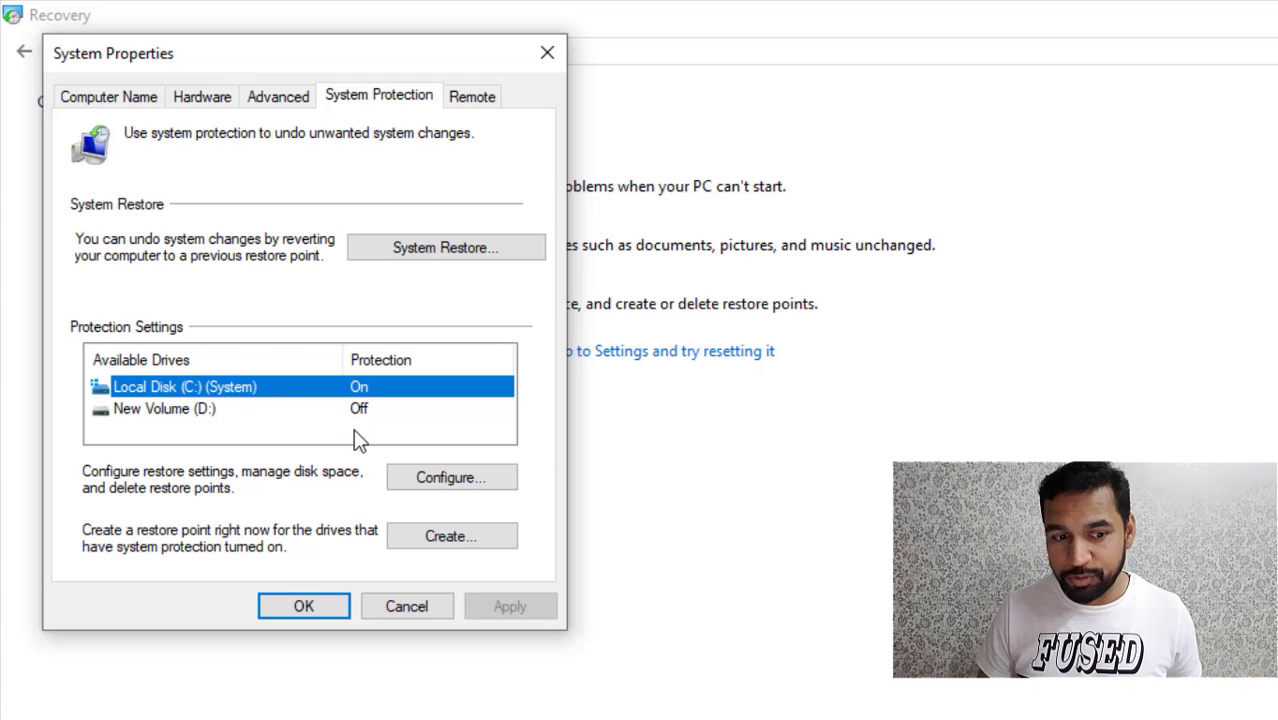
pyautogui.click(442, 477)
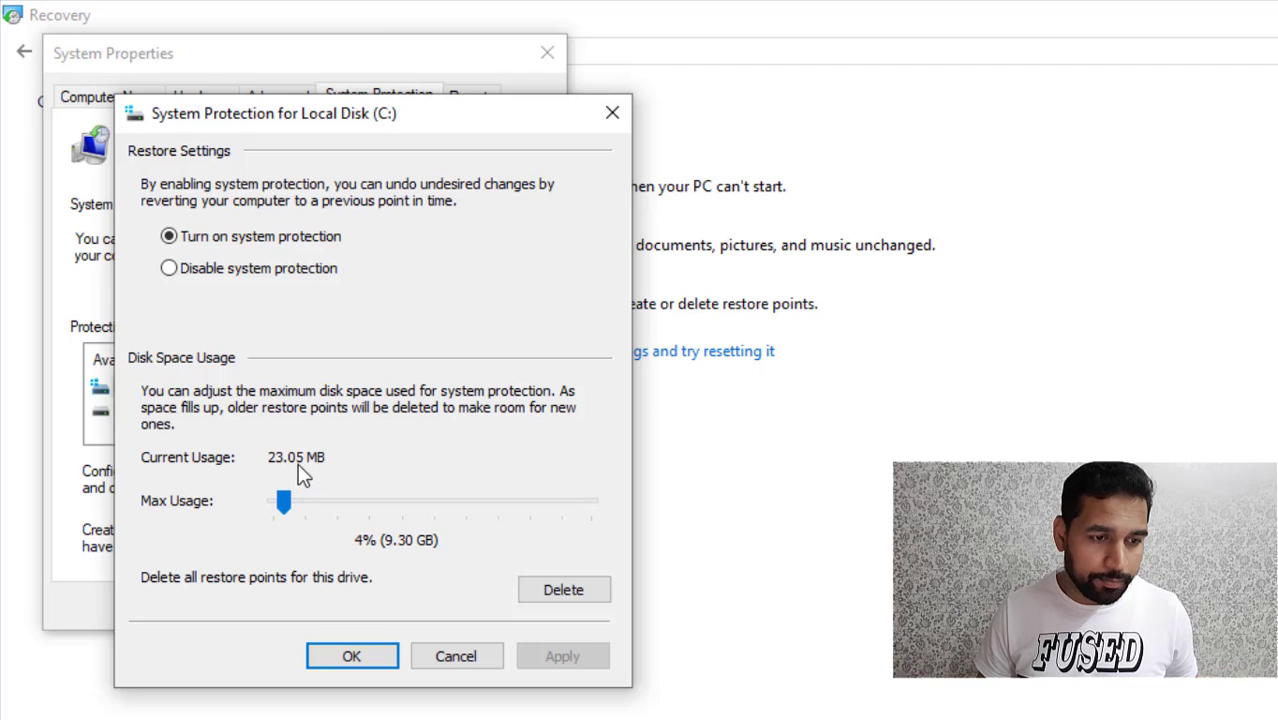
pyautogui.click(169, 268)
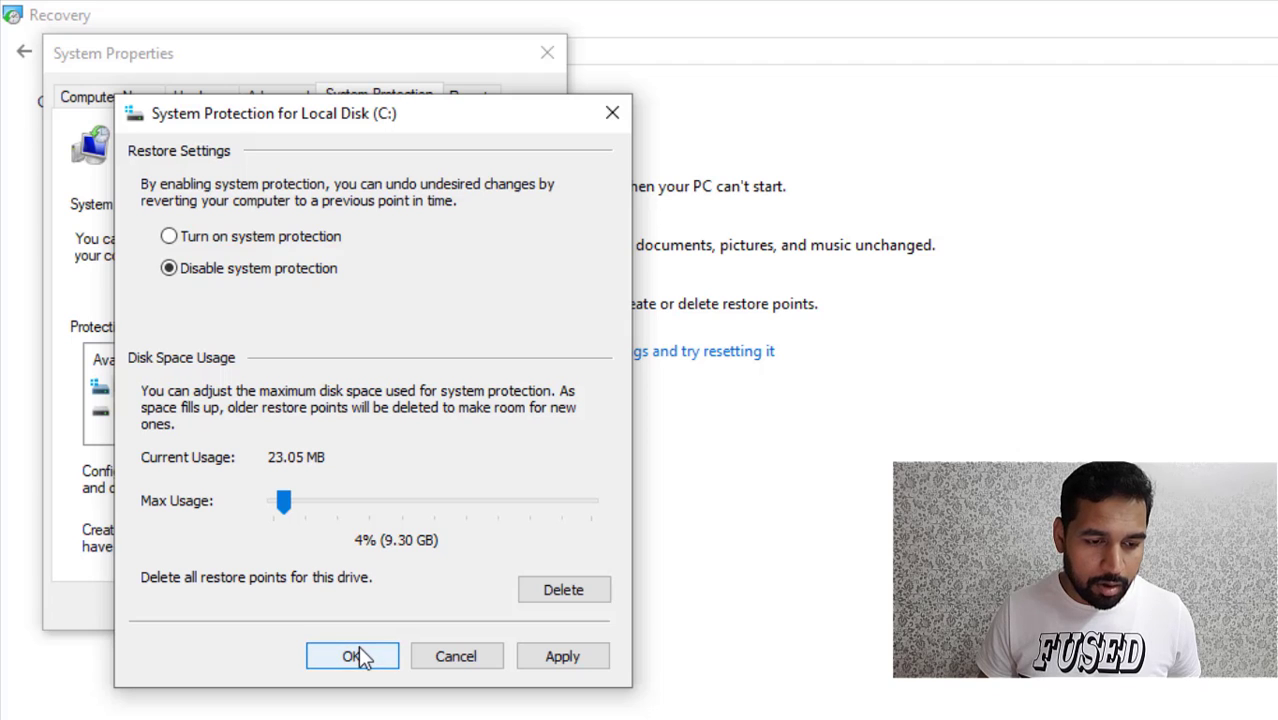
pyautogui.click(538, 657)
pyautogui.click(428, 464)
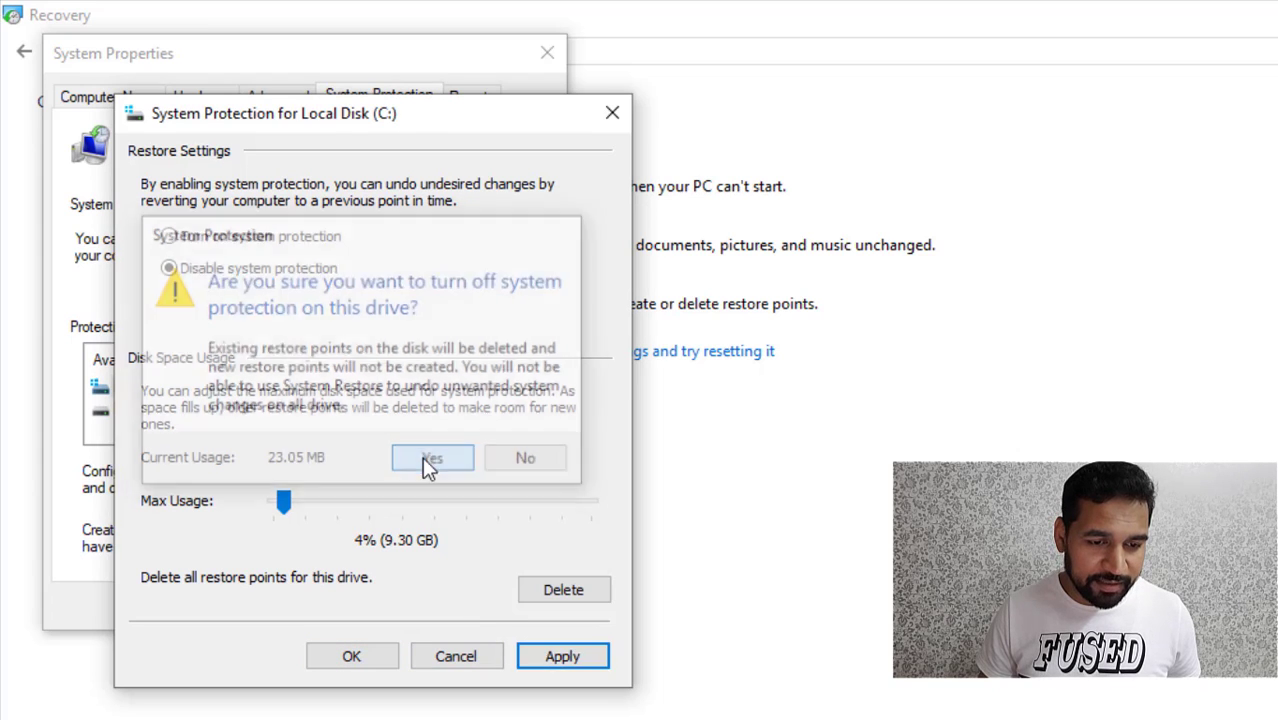
pyautogui.click(349, 660)
pyautogui.click(300, 608)
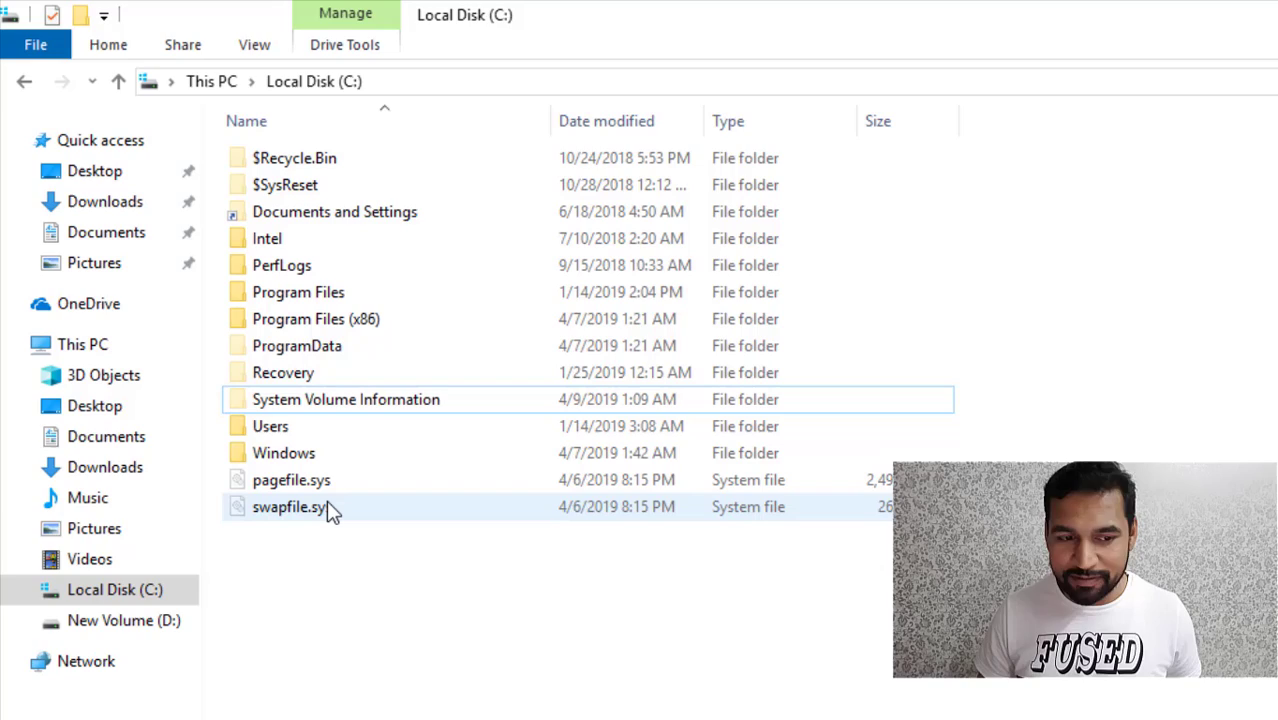
# Examine Local Disk (C:) in File Explorer for pagefile.sys and swapfile.sys, and close the window.
pyautogui.moveTo(330, 508)
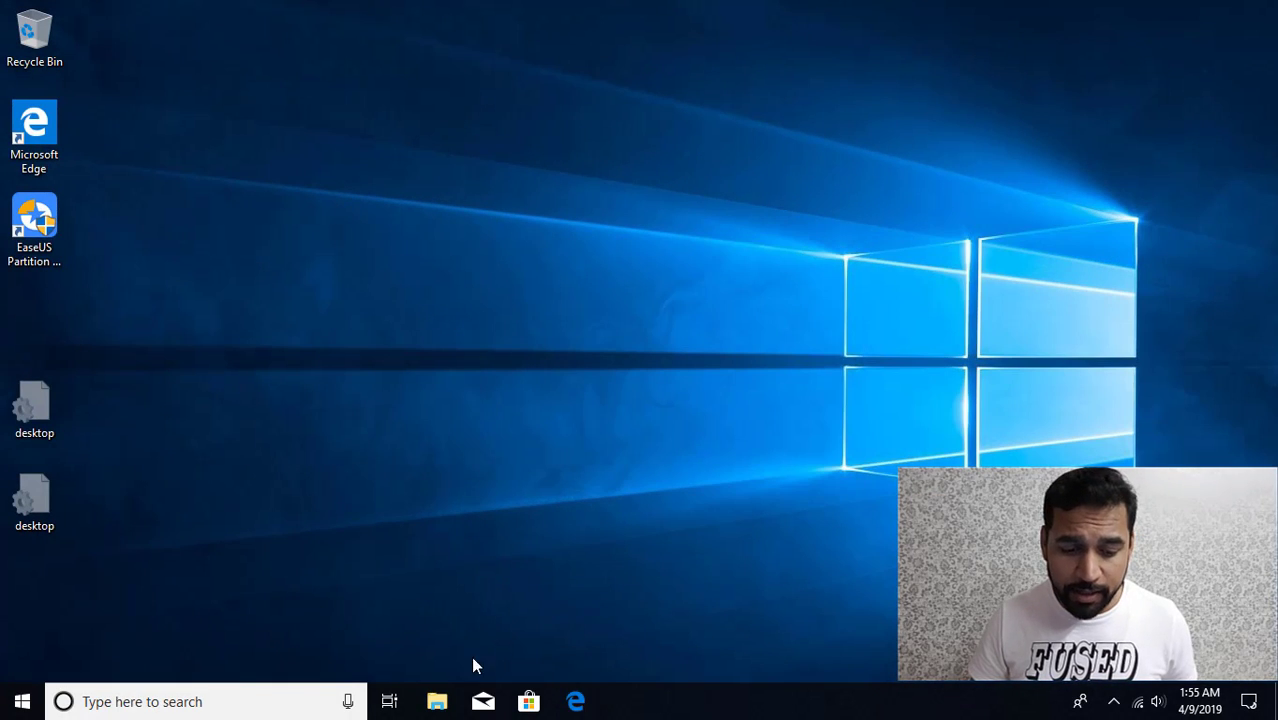
pyautogui.click(437, 701)
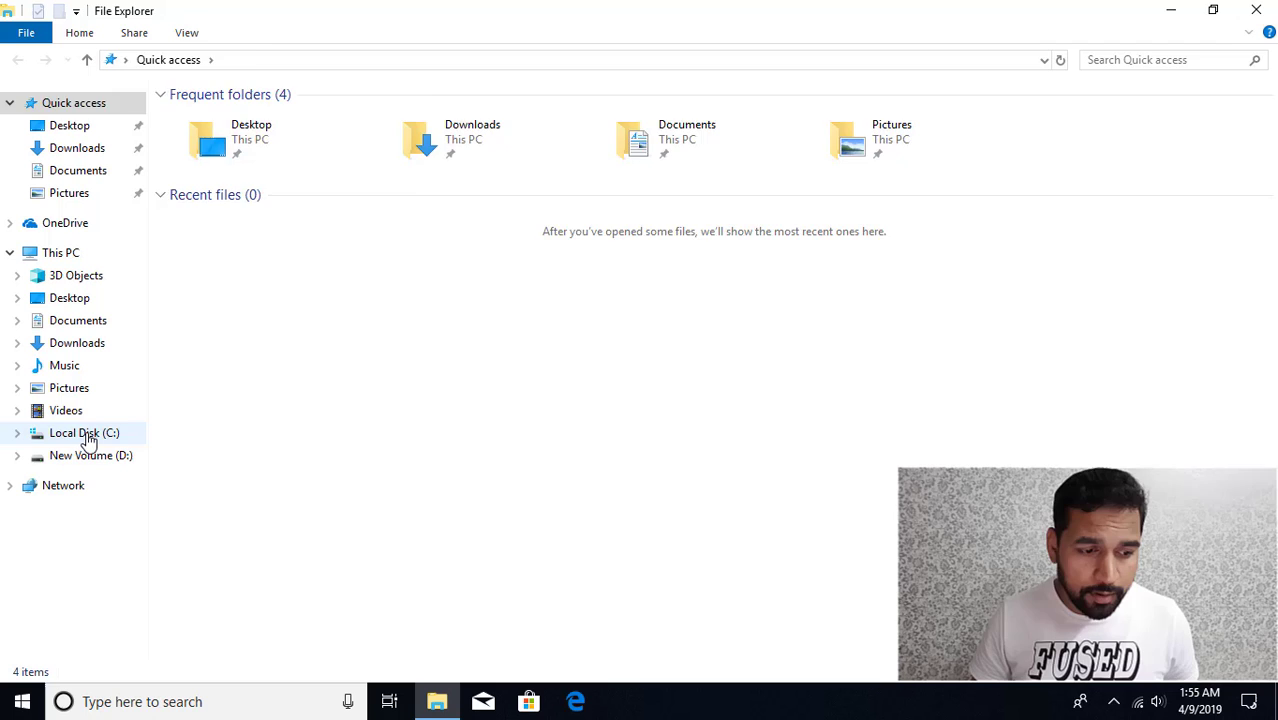
pyautogui.click(88, 438)
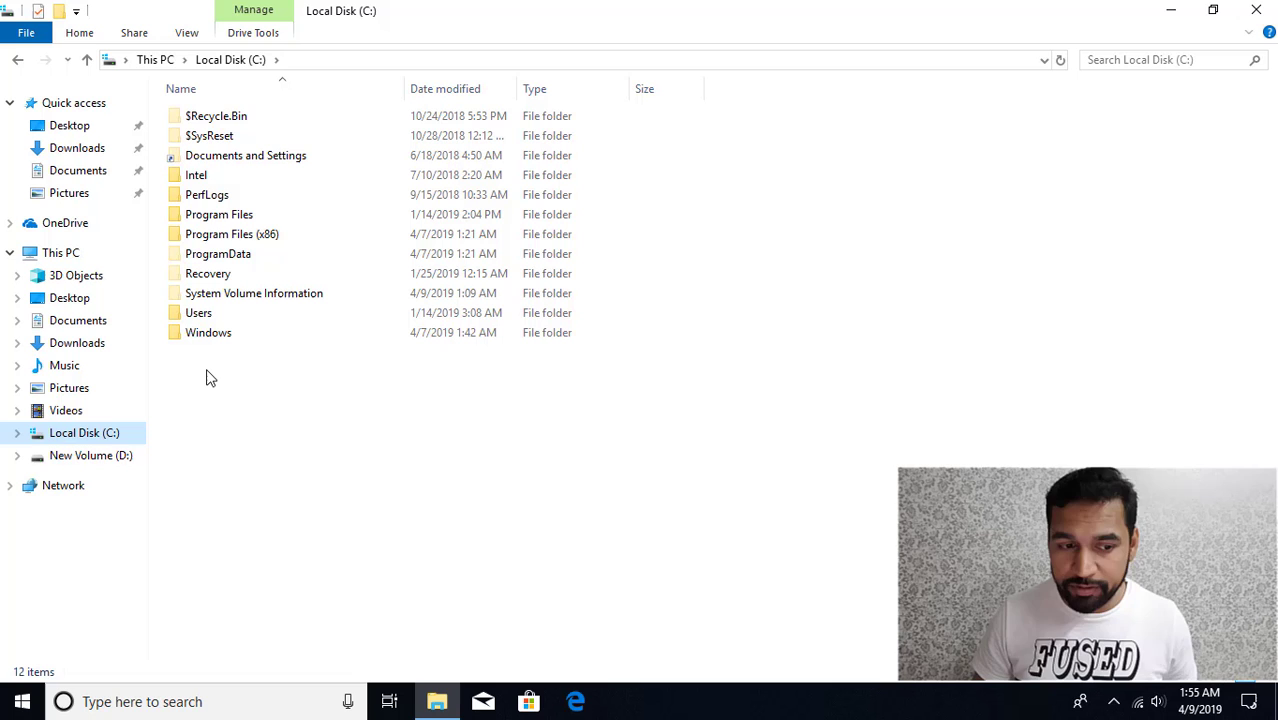
pyautogui.click(1256, 10)
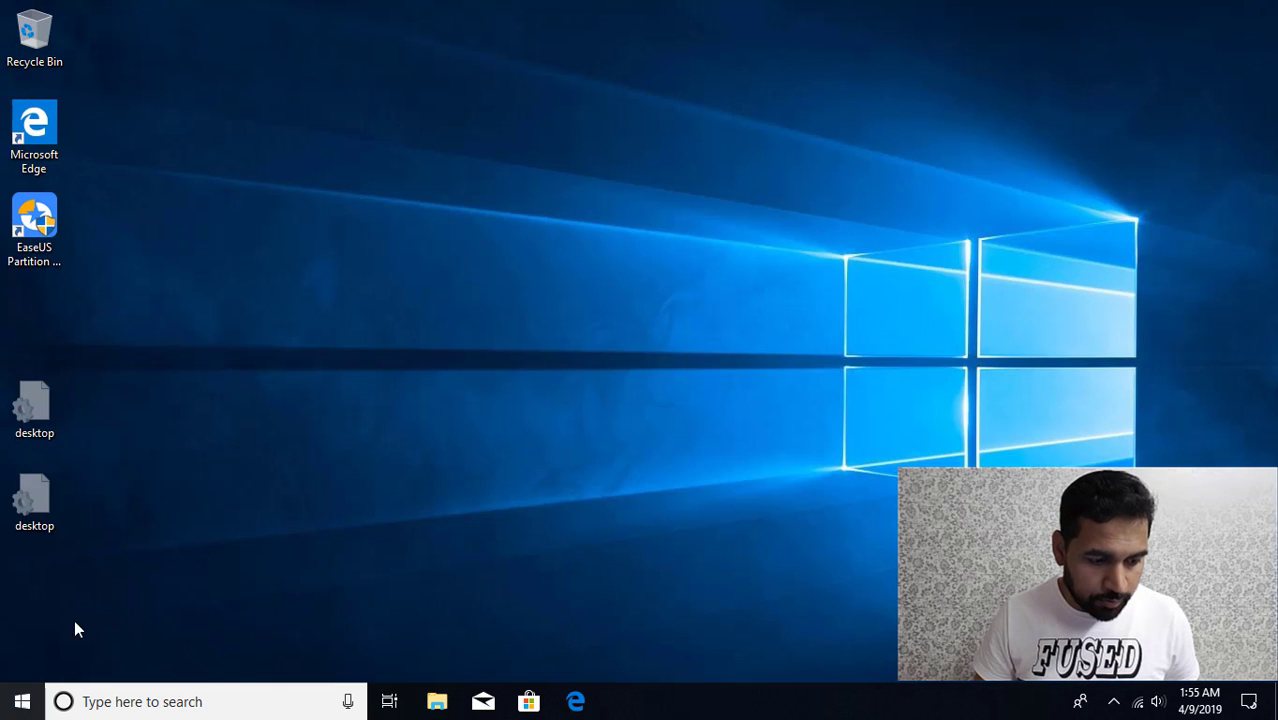
# Open Disk Management full screen and query the available shrink space of volume C: with Shrink Volume.
pyautogui.rightClick(35, 702)
pyautogui.click(128, 363)
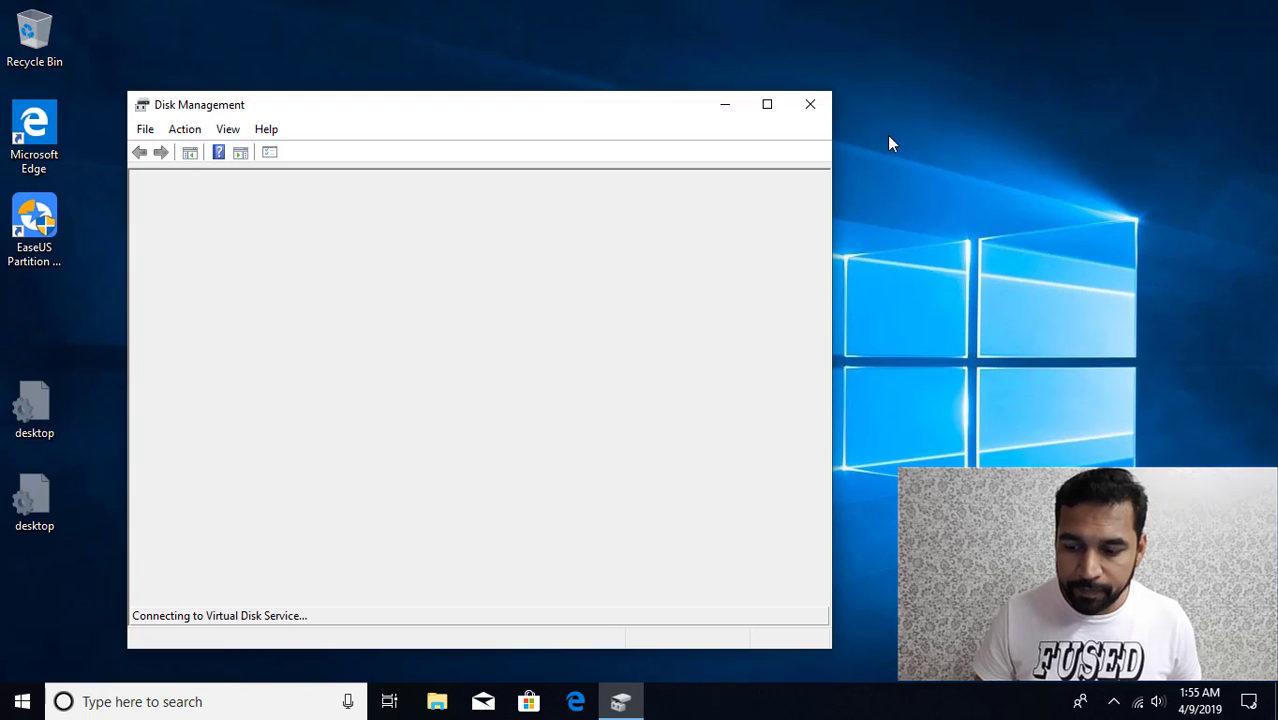
pyautogui.click(760, 101)
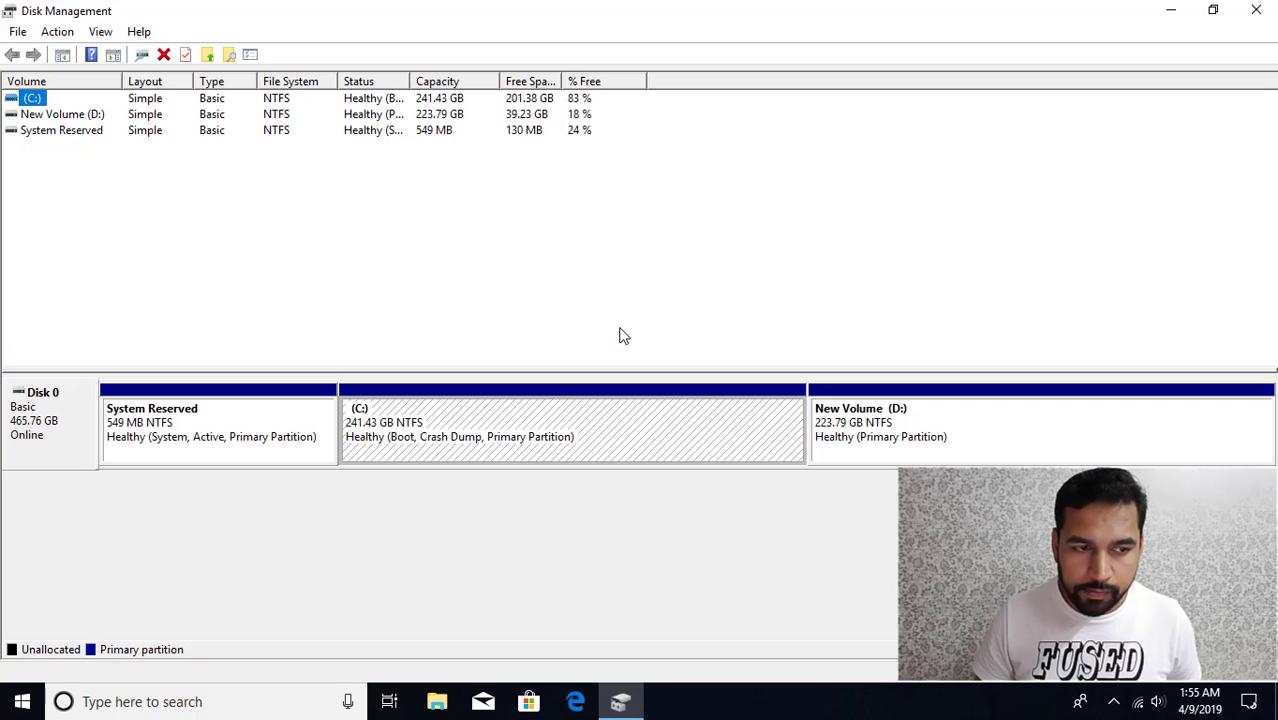
pyautogui.rightClick(536, 428)
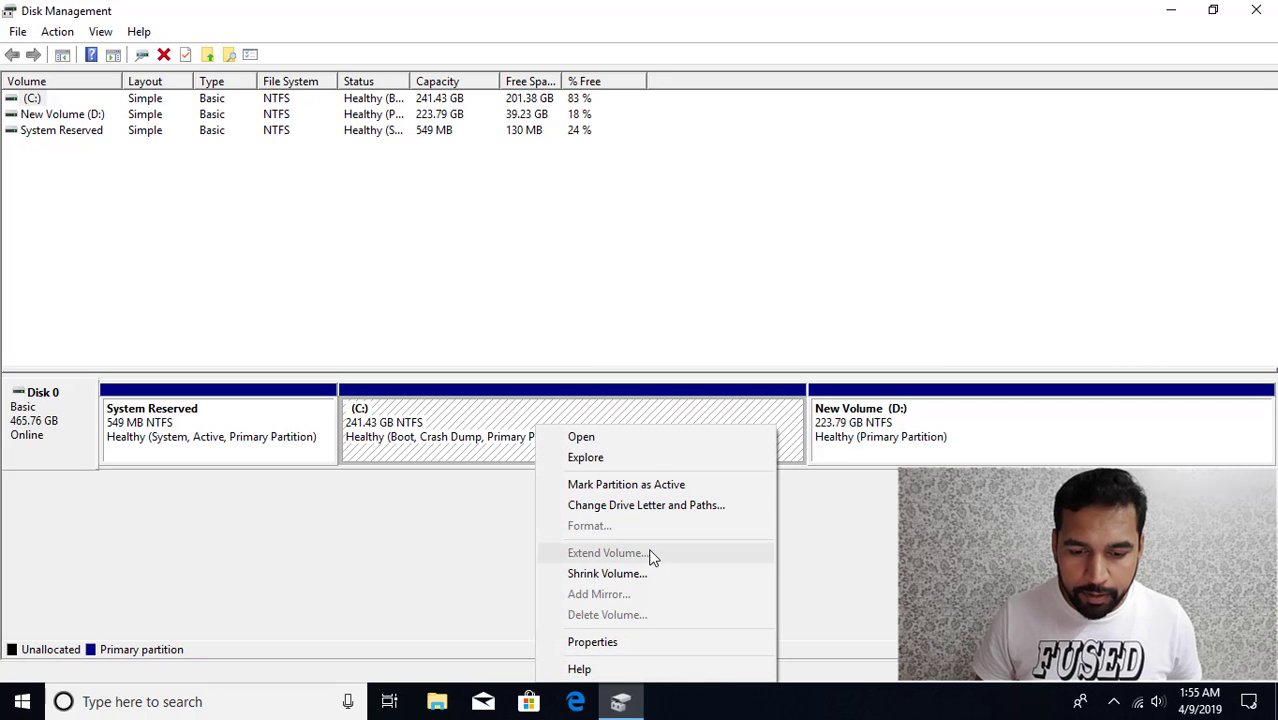
pyautogui.click(624, 576)
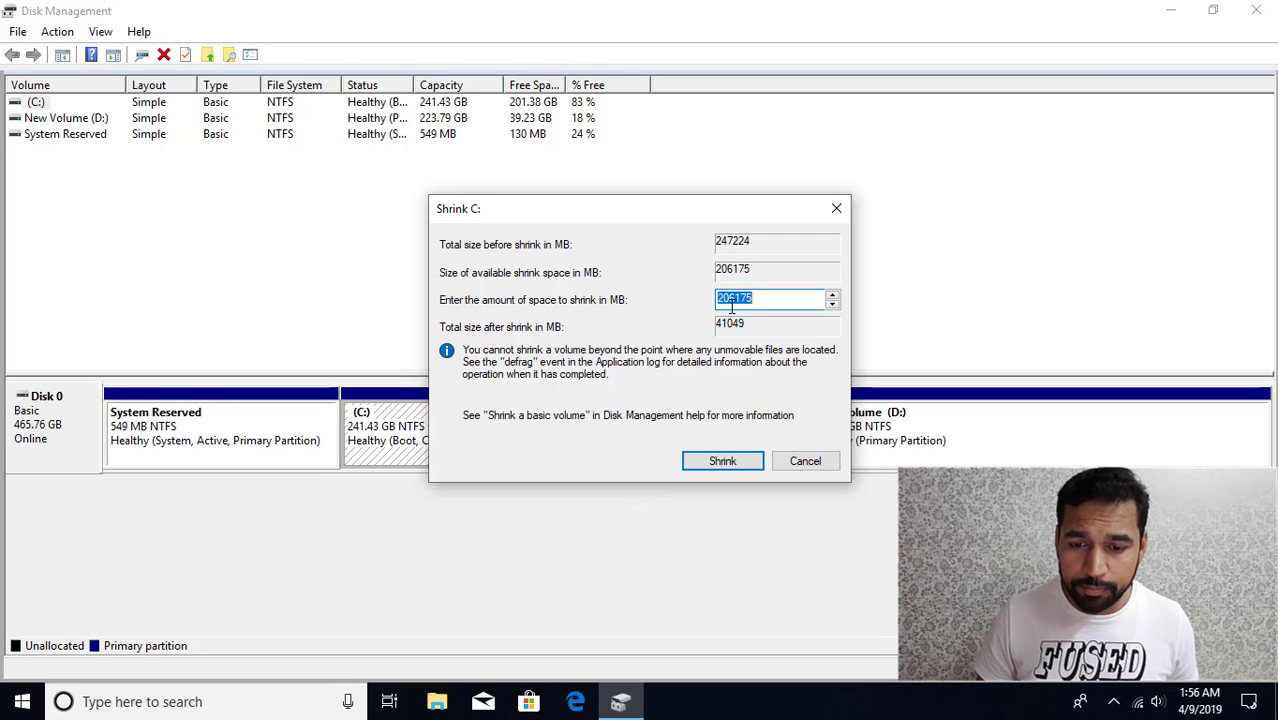
# Compare the shrink amount with drive C:'s free space in File Explorer's This PC, then cancel the shrink and close Disk Management.
pyautogui.click(437, 701)
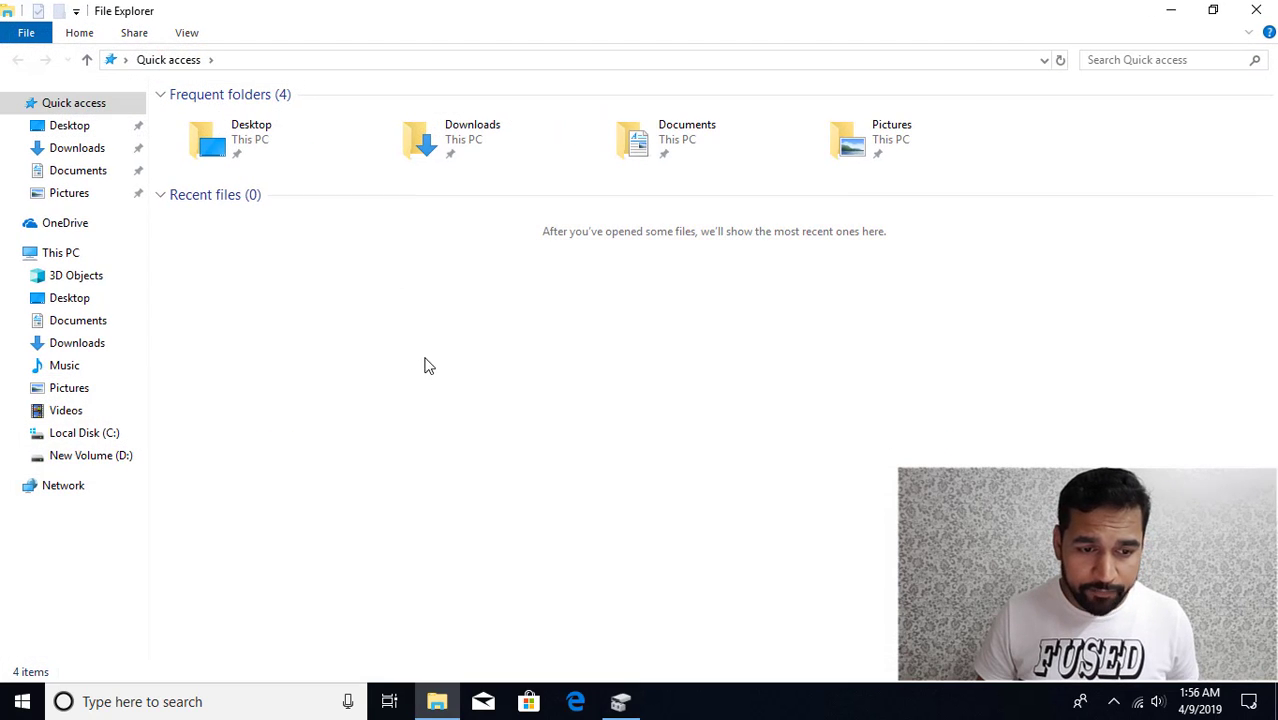
pyautogui.click(32, 252)
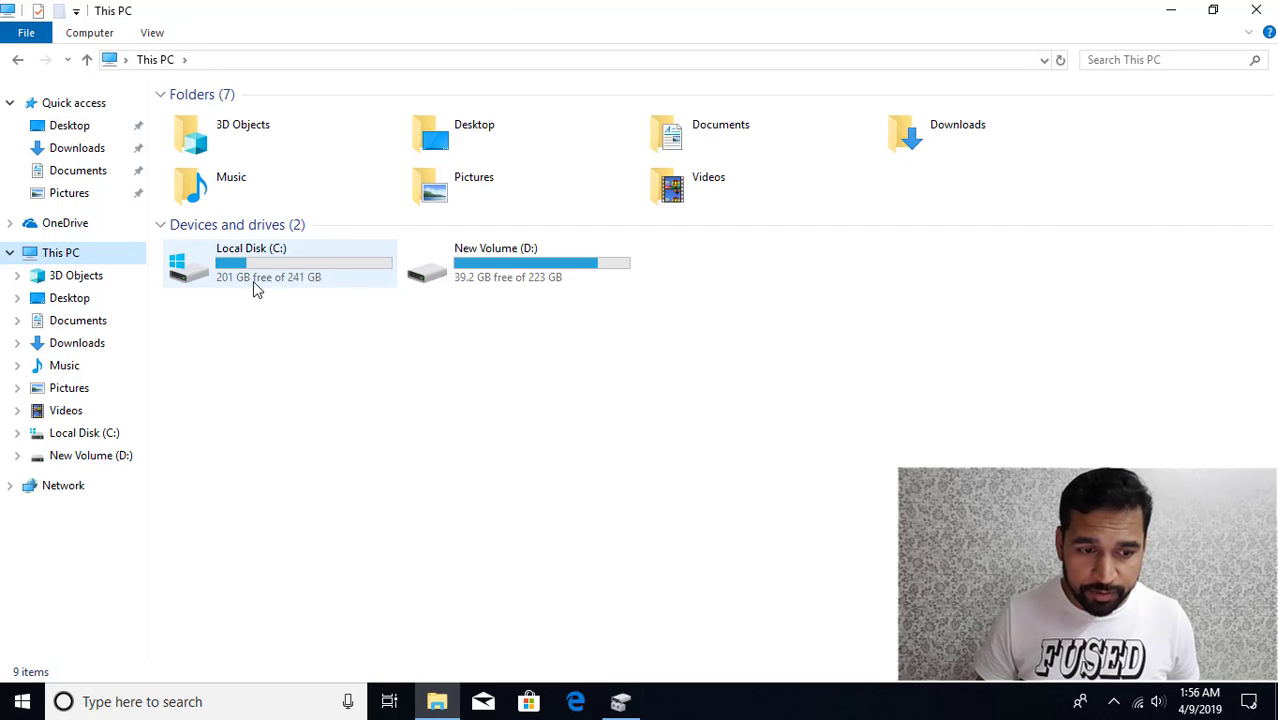
pyautogui.click(1256, 10)
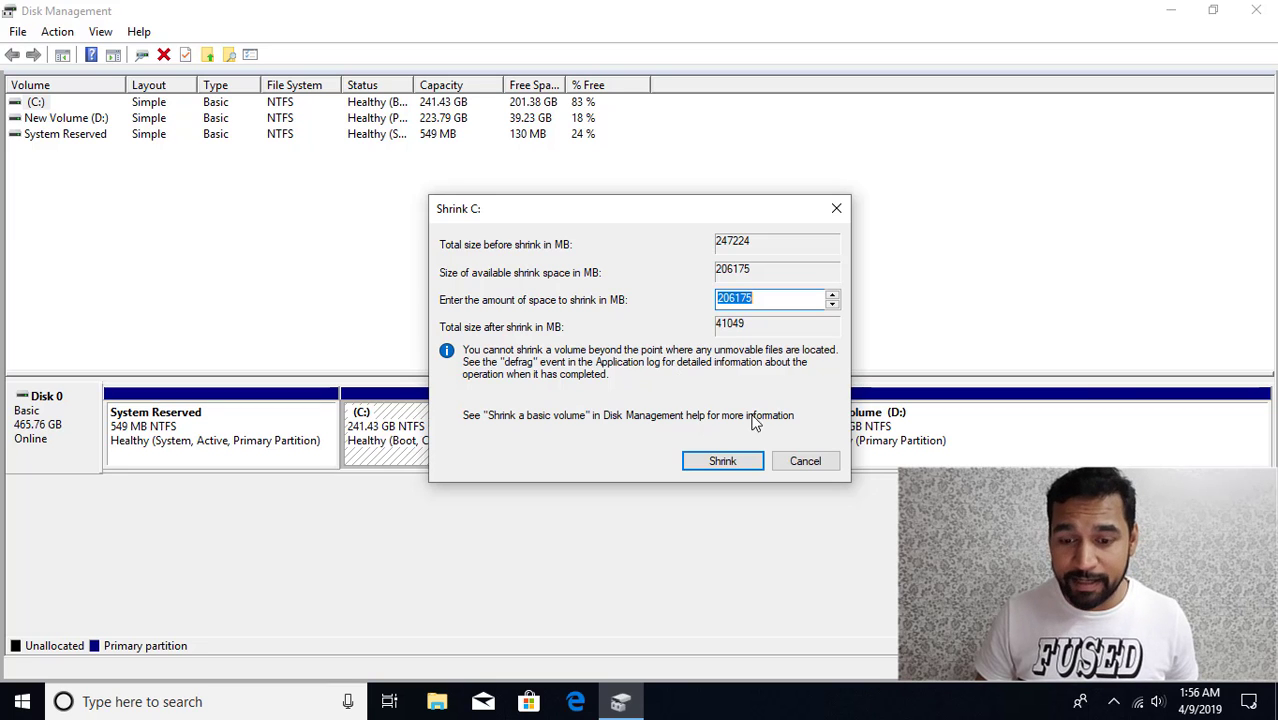
pyautogui.click(822, 461)
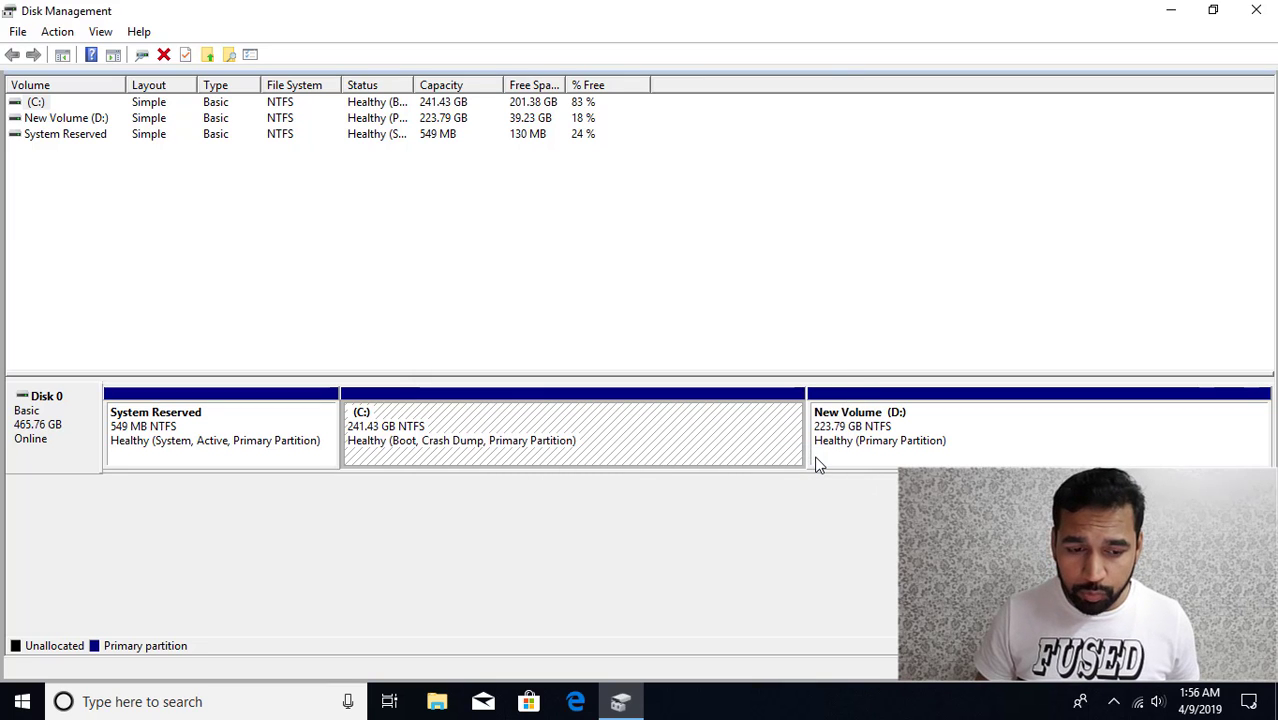
pyautogui.click(1255, 12)
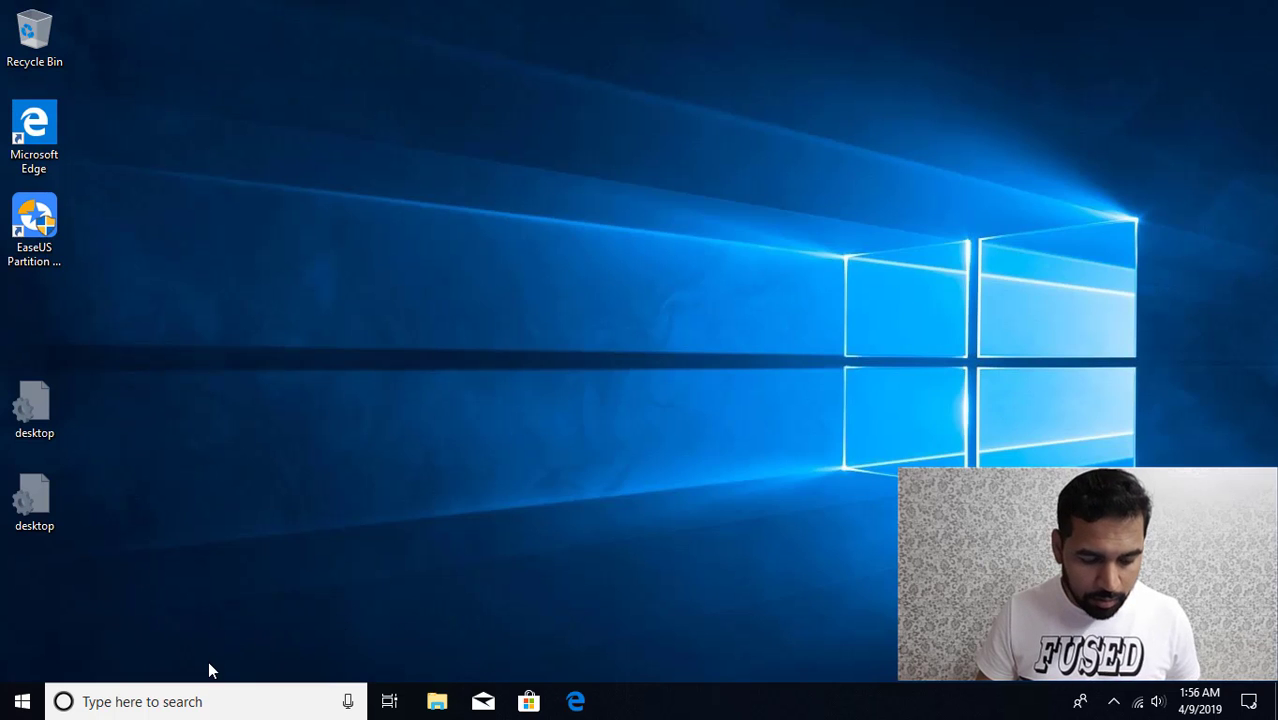
# Re-enable hibernation by running powercfg.exe /h on in an administrator Command Prompt, and check Local Disk (C:) for hiberfil.sys.
pyautogui.press('super')
pyautogui.write('cmd')
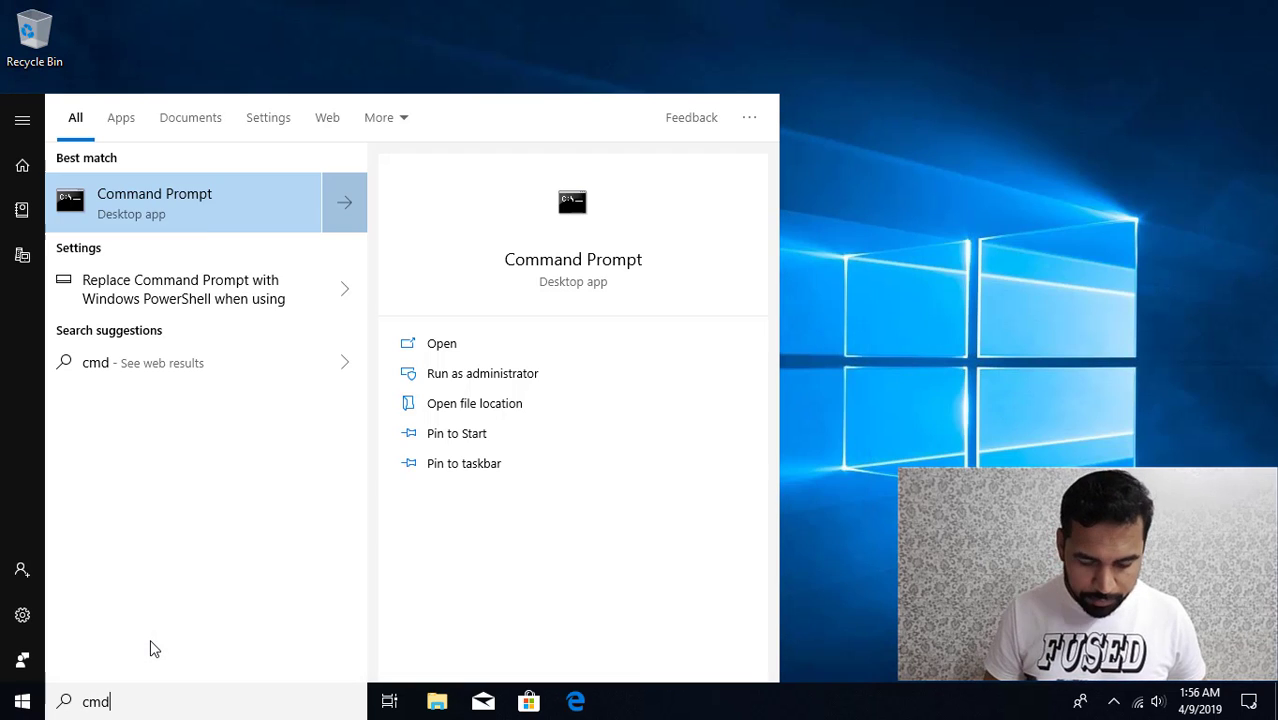
pyautogui.hotkey('shift', 'F10')
pyautogui.press('Down')
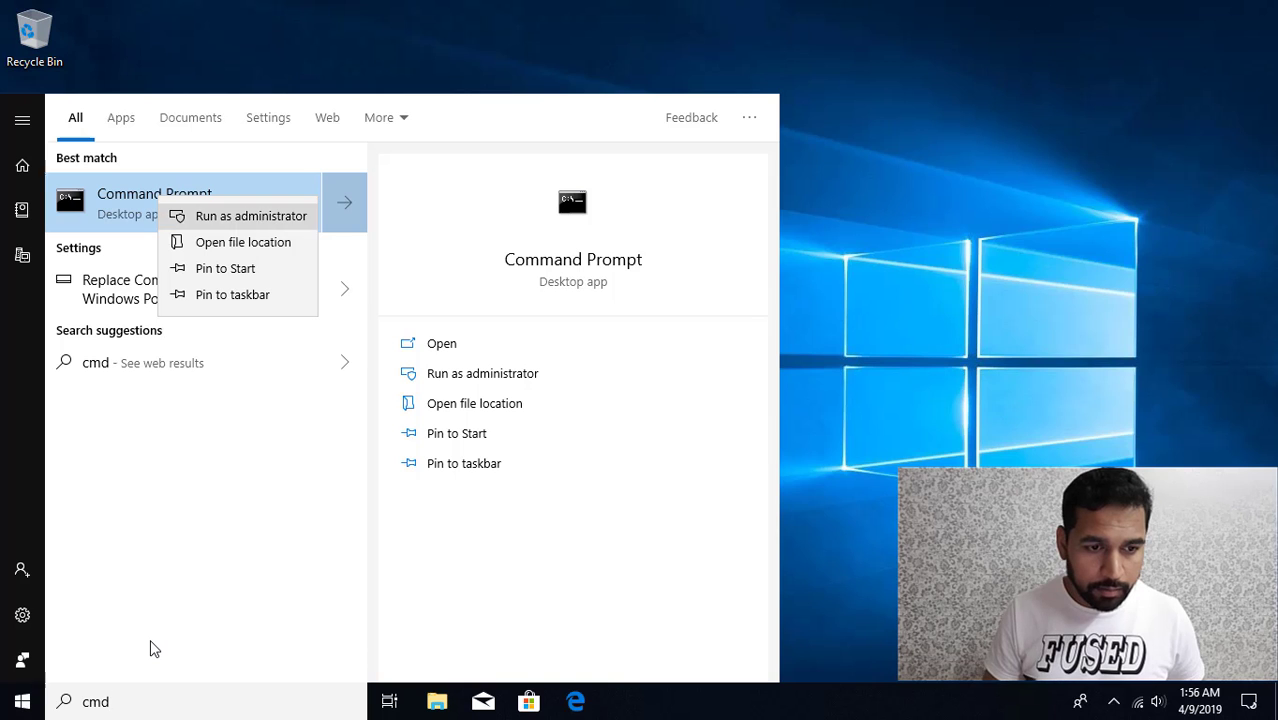
pyautogui.press('Escape')
pyautogui.hotkey('shift', 'F10')
pyautogui.press('Down')
pyautogui.press('Return')
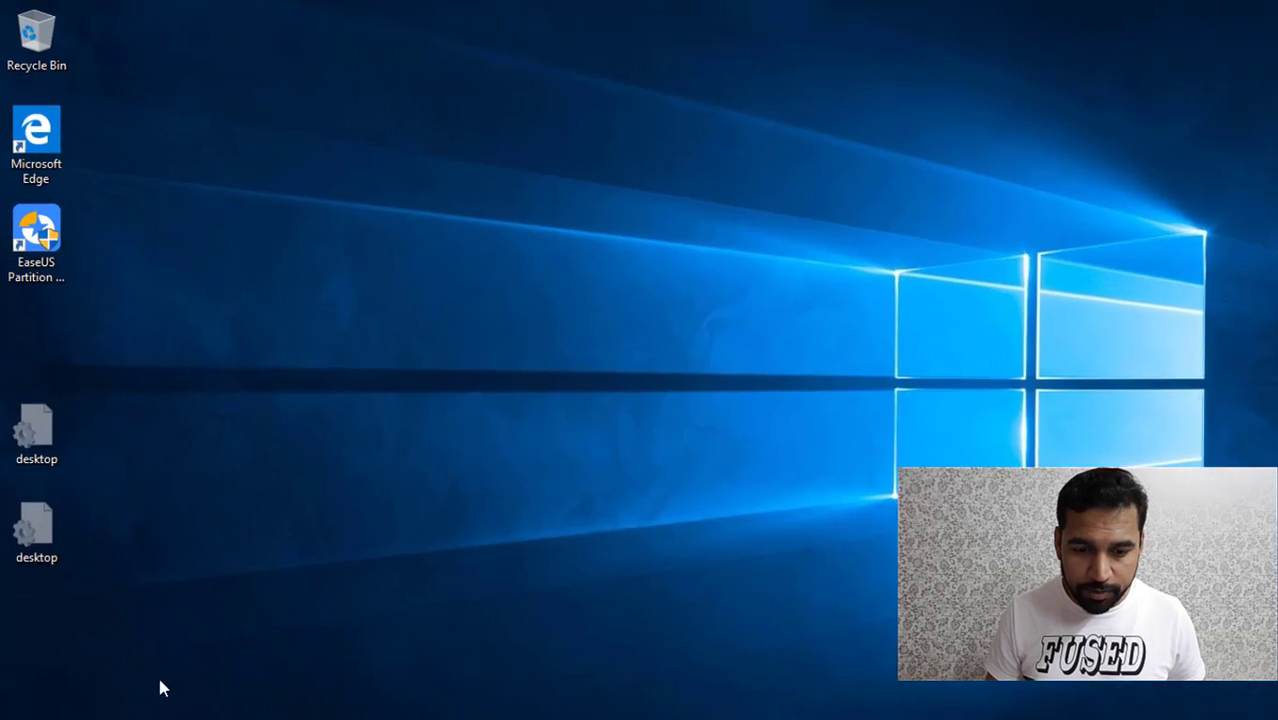
pyautogui.write('powercfg.exe /h on')
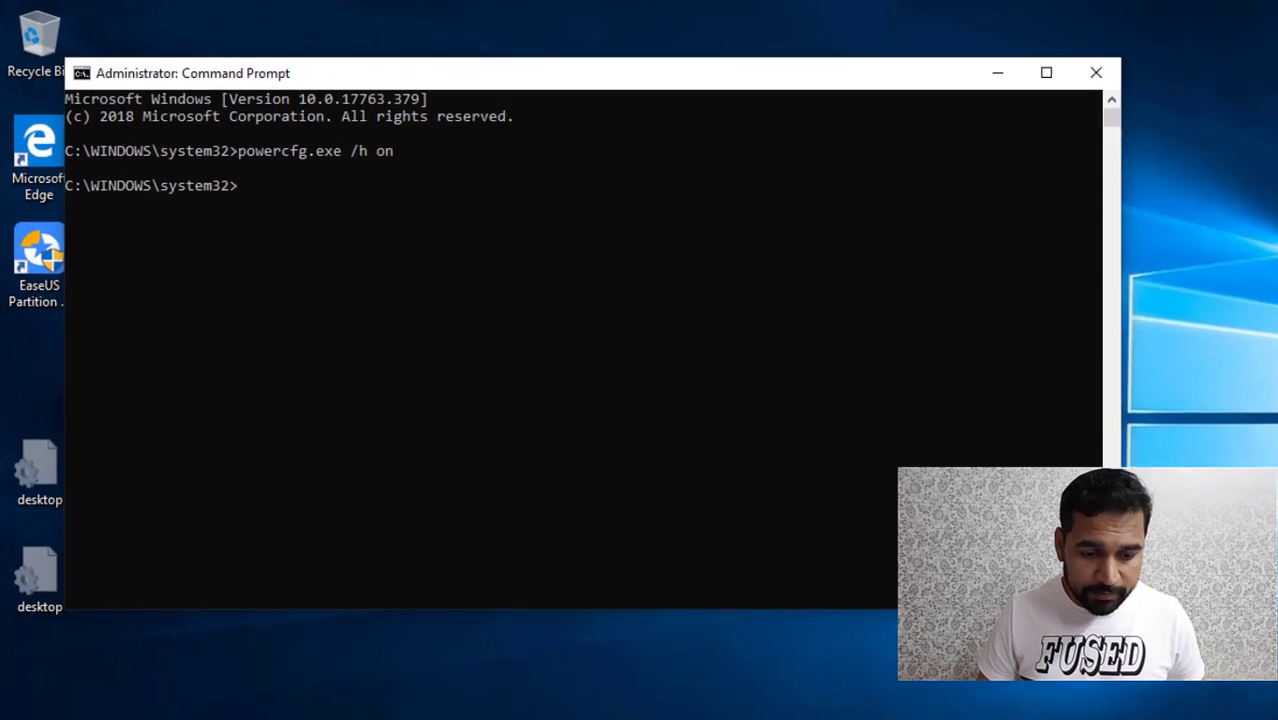
pyautogui.press('super+e')
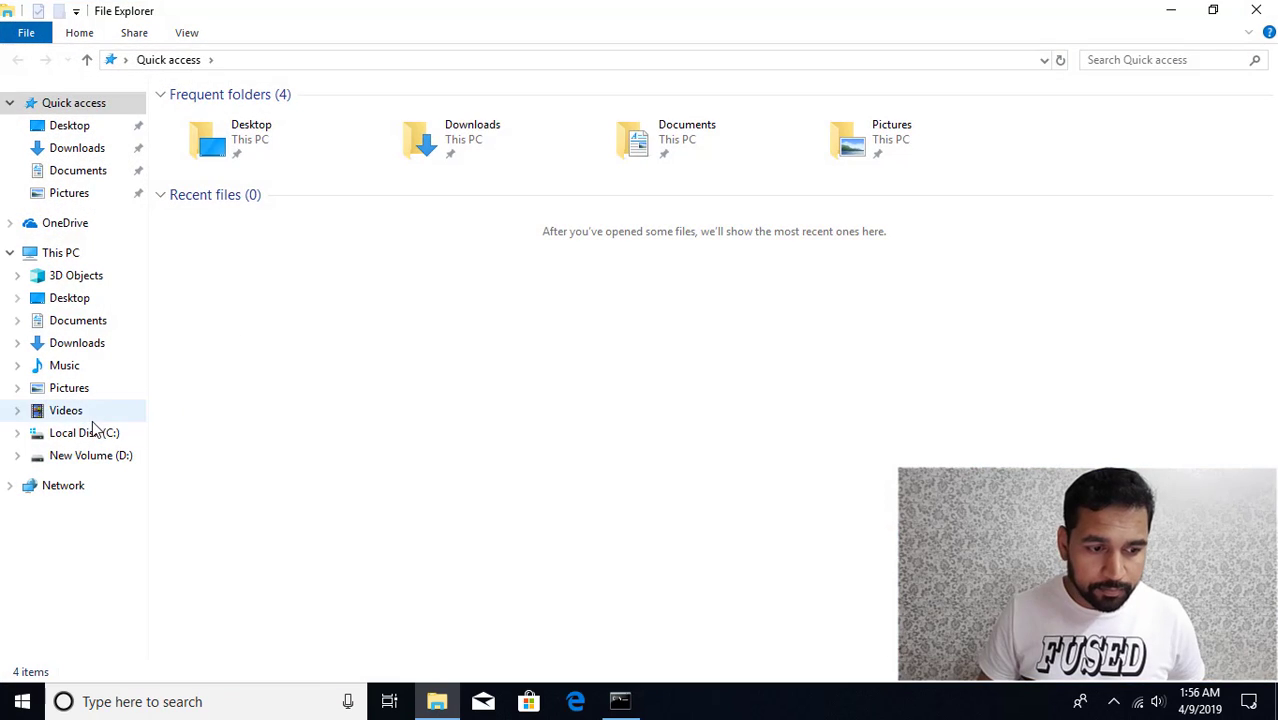
pyautogui.click(88, 431)
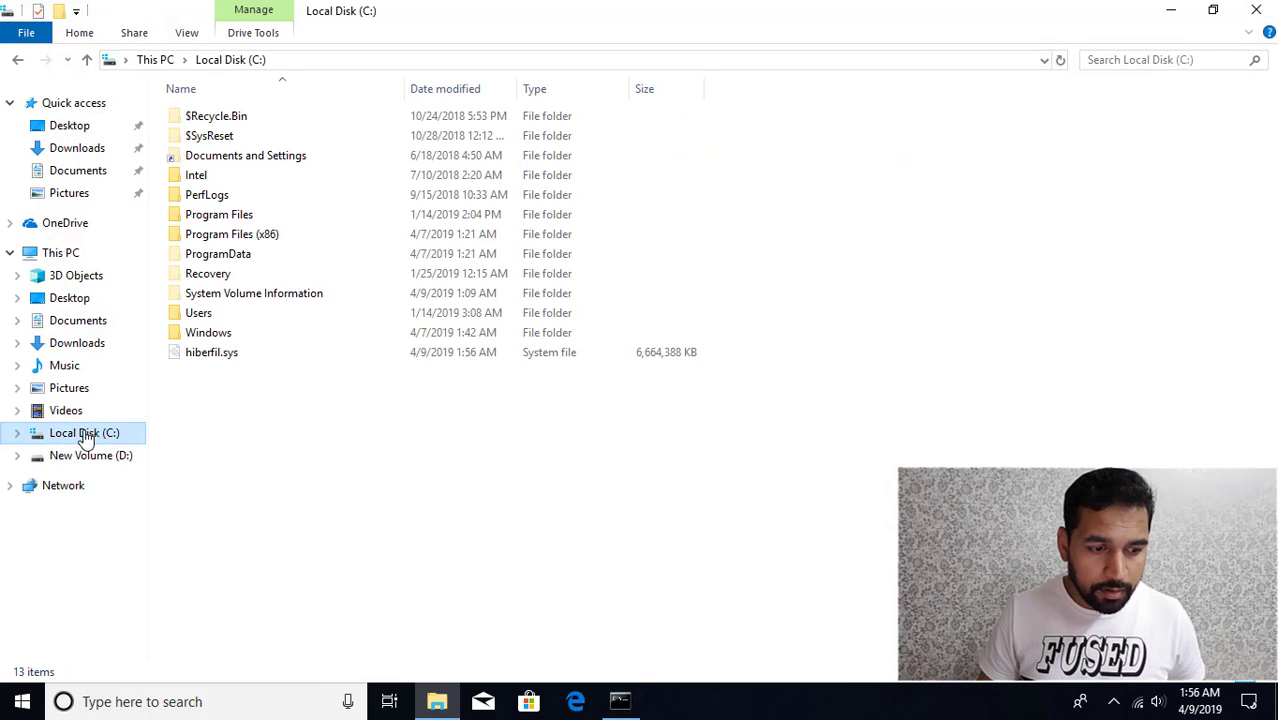
# Enable automatic paging file size management for all drives in the virtual memory settings, save the performance options, and close Command Prompt.
pyautogui.click(620, 701)
pyautogui.press('super')
pyautogui.write('per')
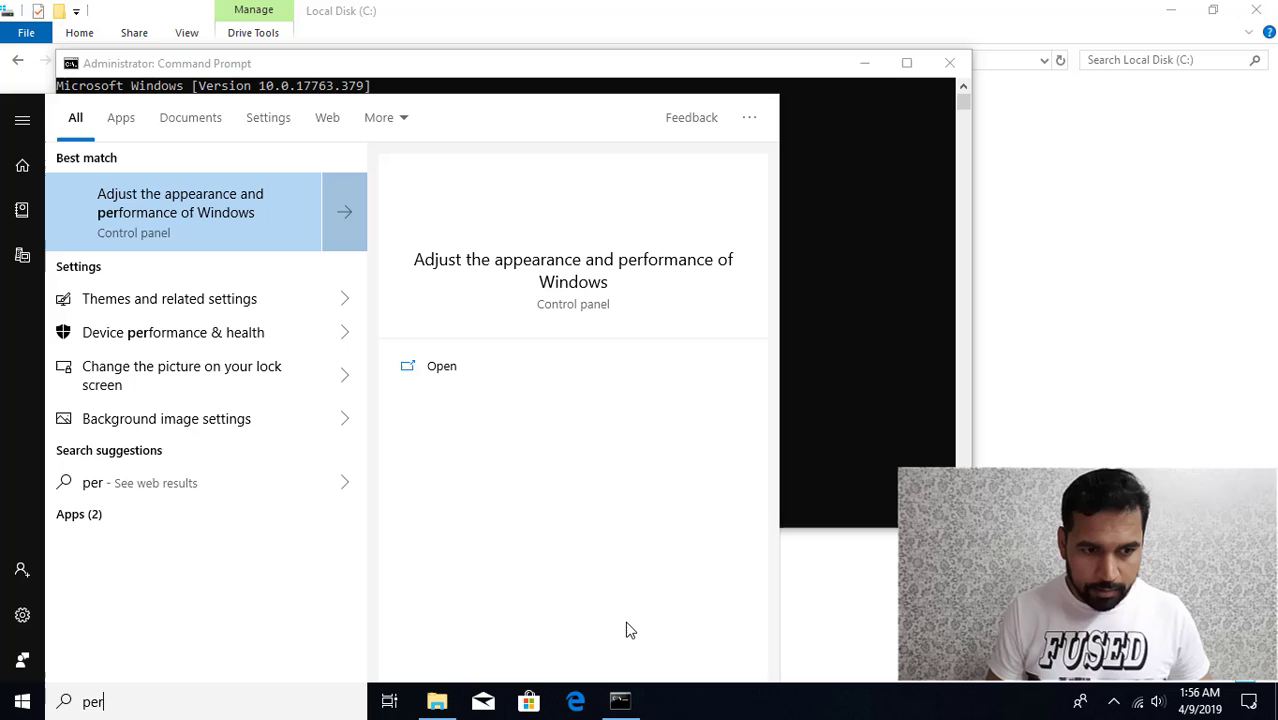
pyautogui.press('Return')
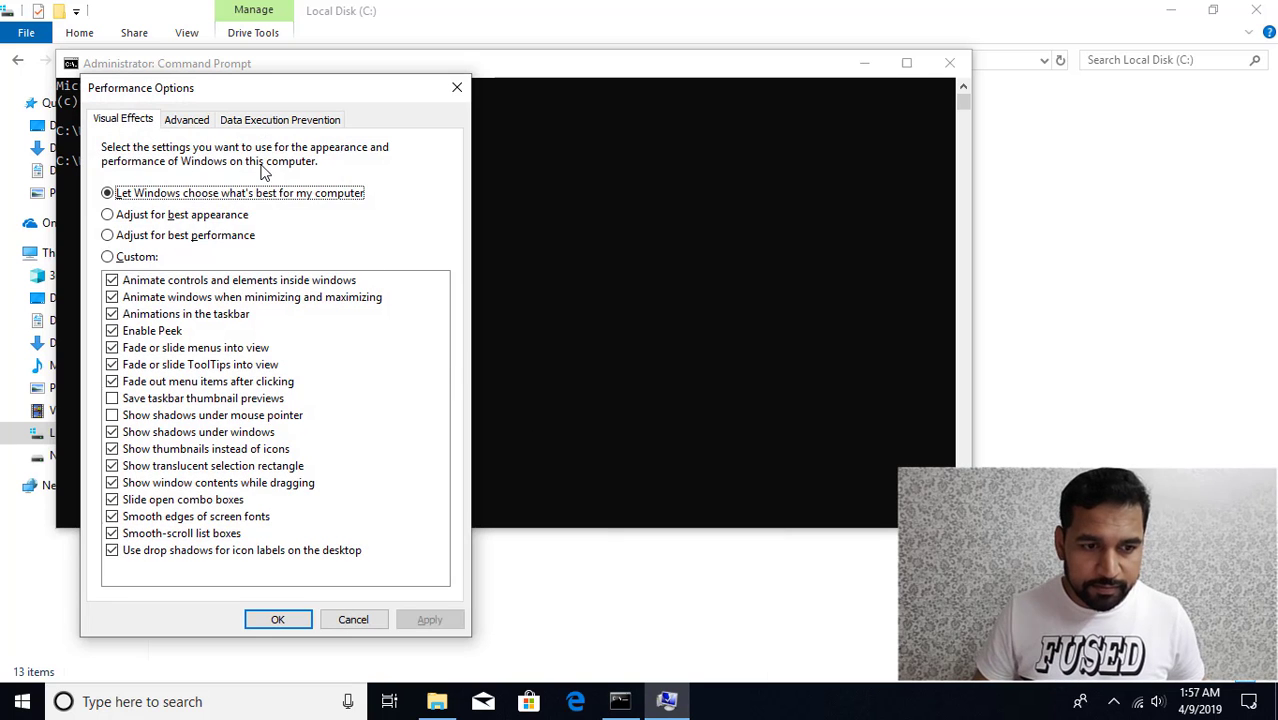
pyautogui.click(188, 120)
pyautogui.click(385, 361)
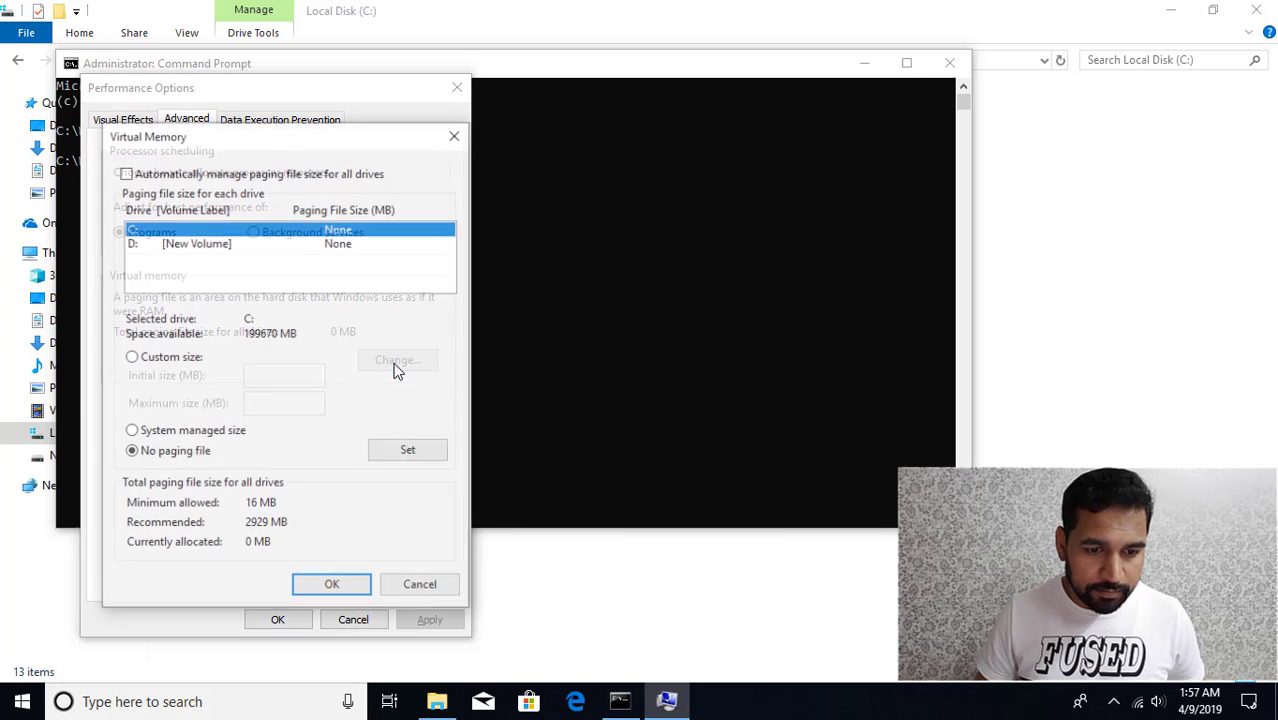
pyautogui.click(125, 173)
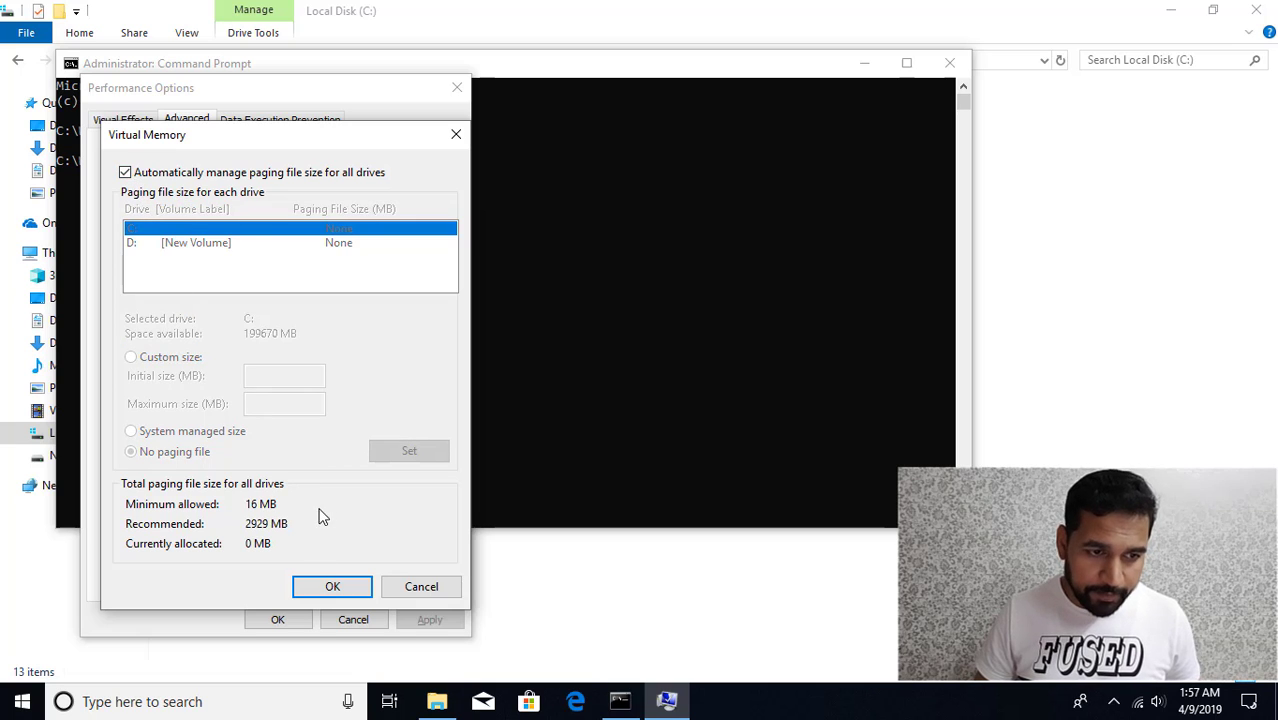
pyautogui.click(330, 586)
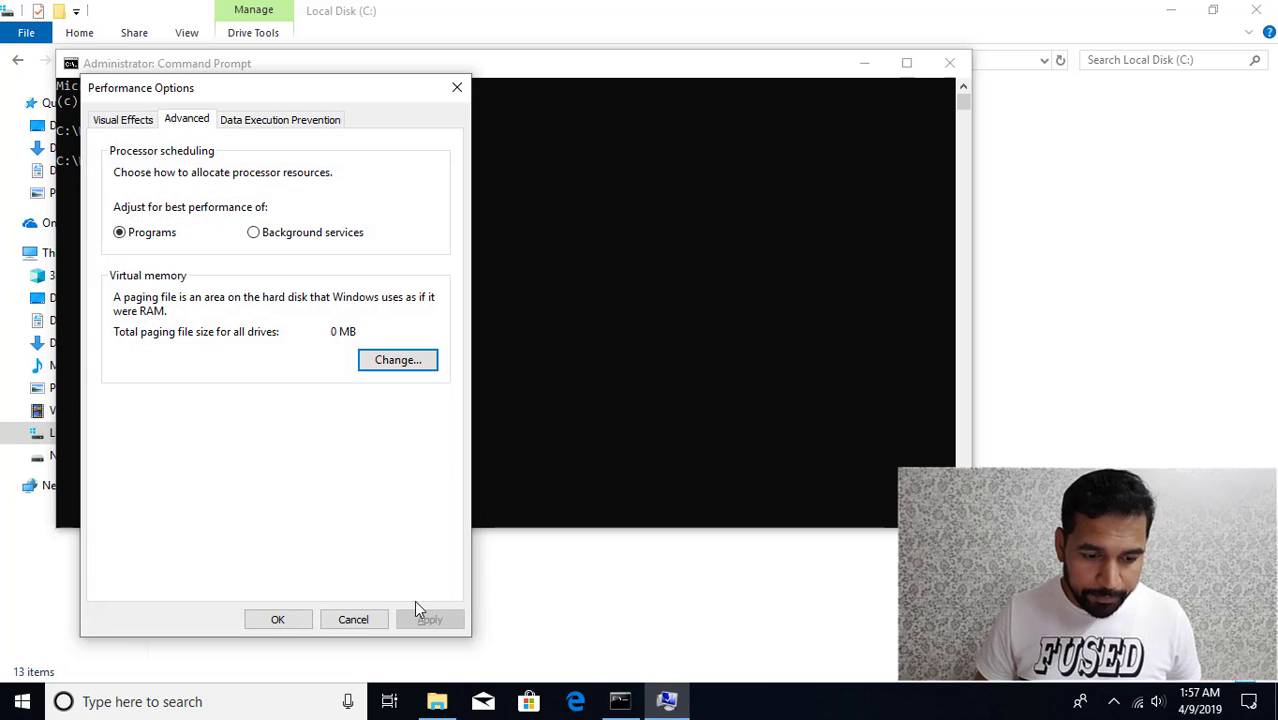
pyautogui.click(281, 620)
pyautogui.click(941, 67)
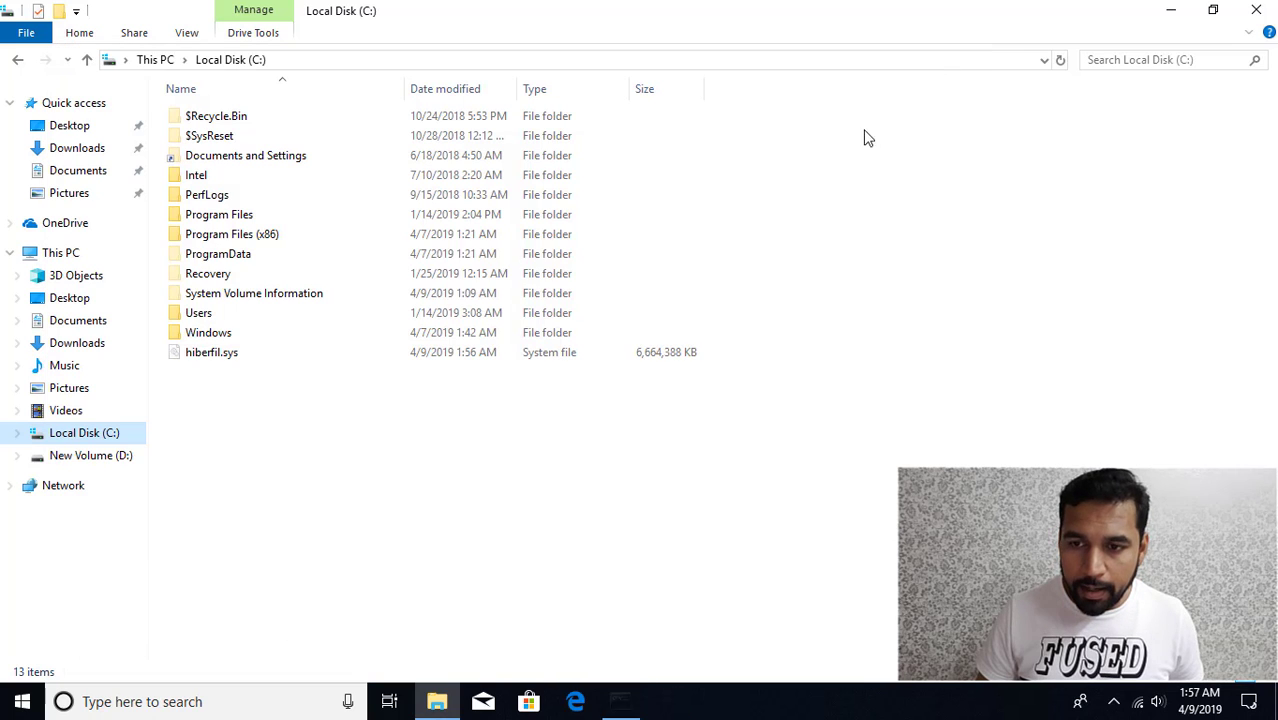
# Launch Control Panel through the Run command control and open Configure System Restore from the Recovery tools.
pyautogui.press('super+r')
pyautogui.write('con')
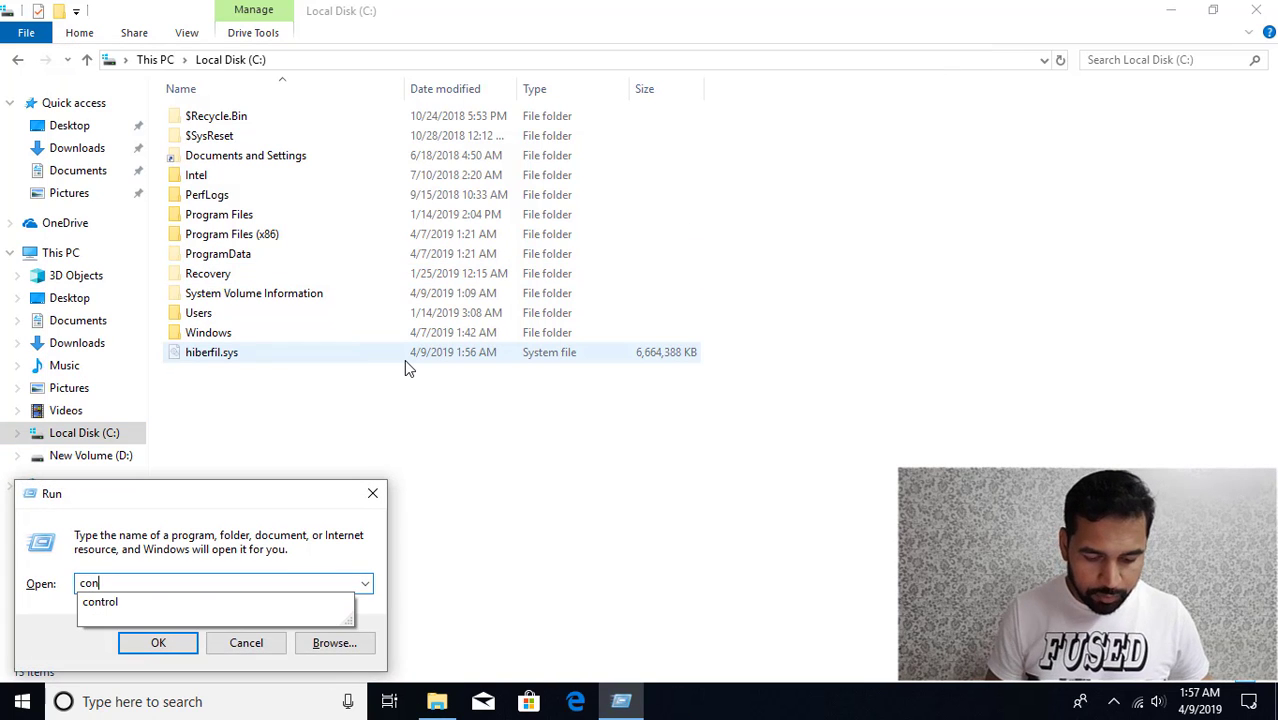
pyautogui.write('trol')
pyautogui.press('Return')
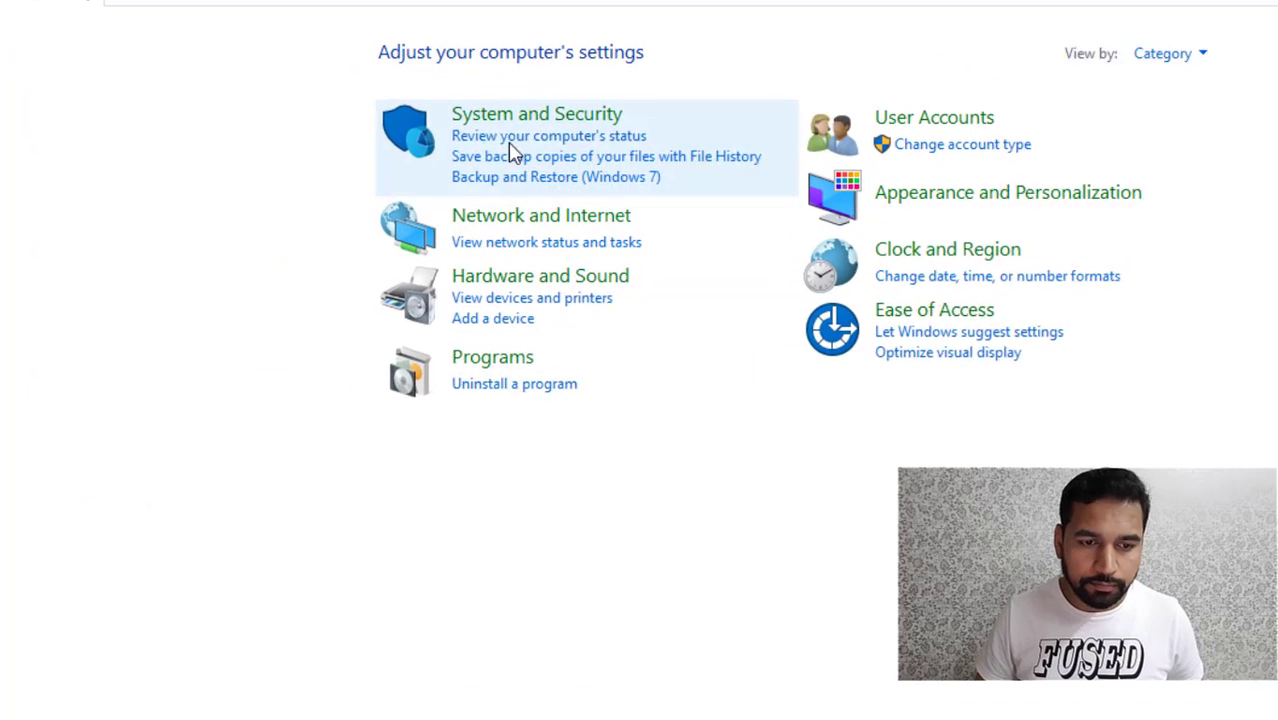
pyautogui.click(440, 130)
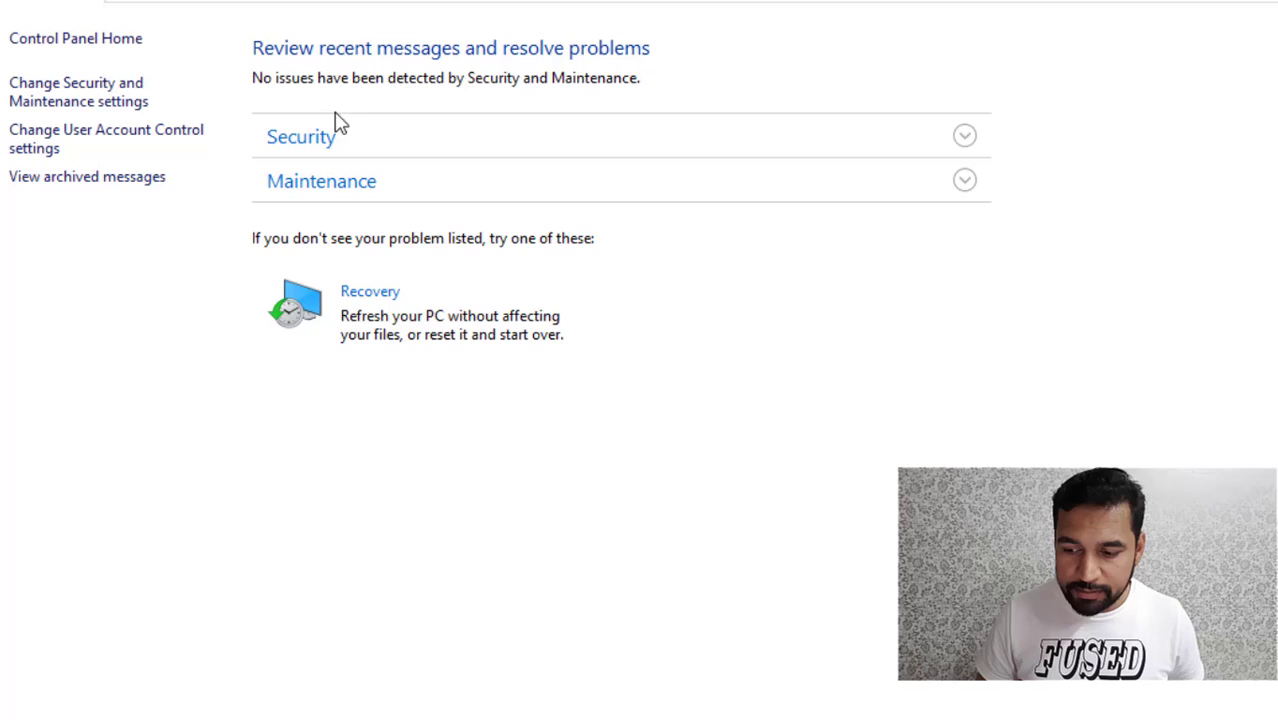
pyautogui.click(370, 292)
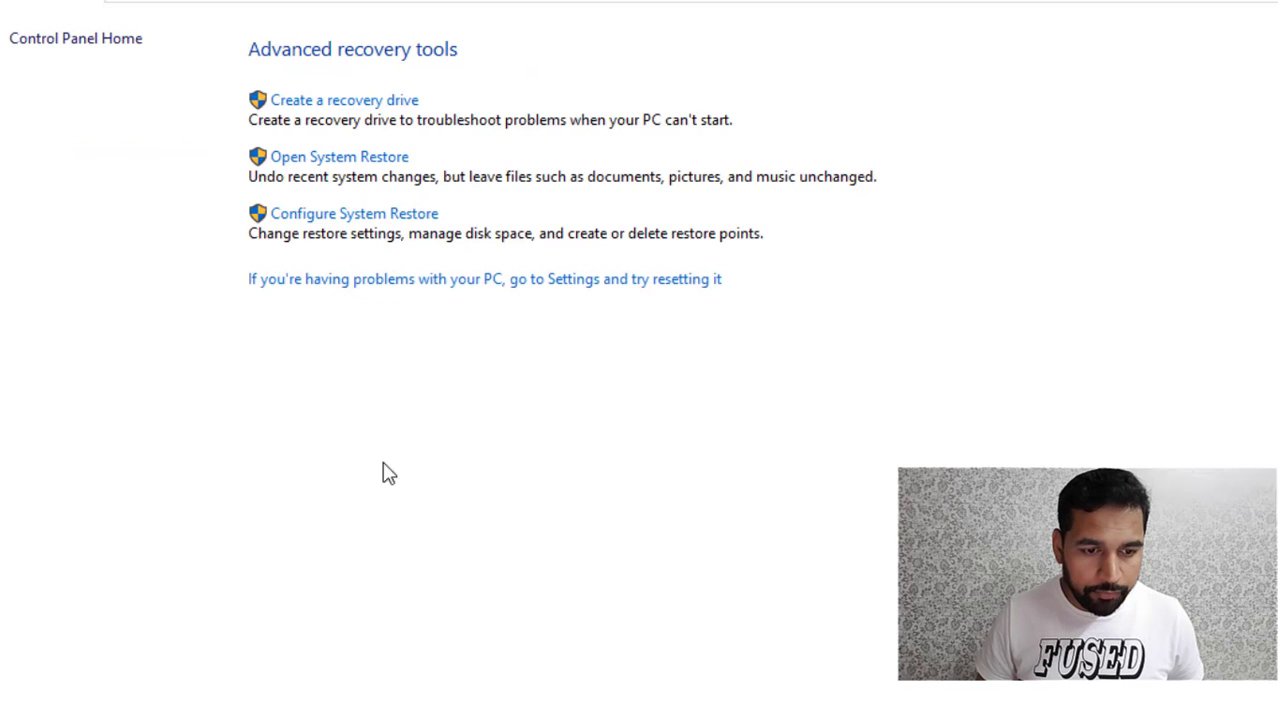
pyautogui.click(340, 228)
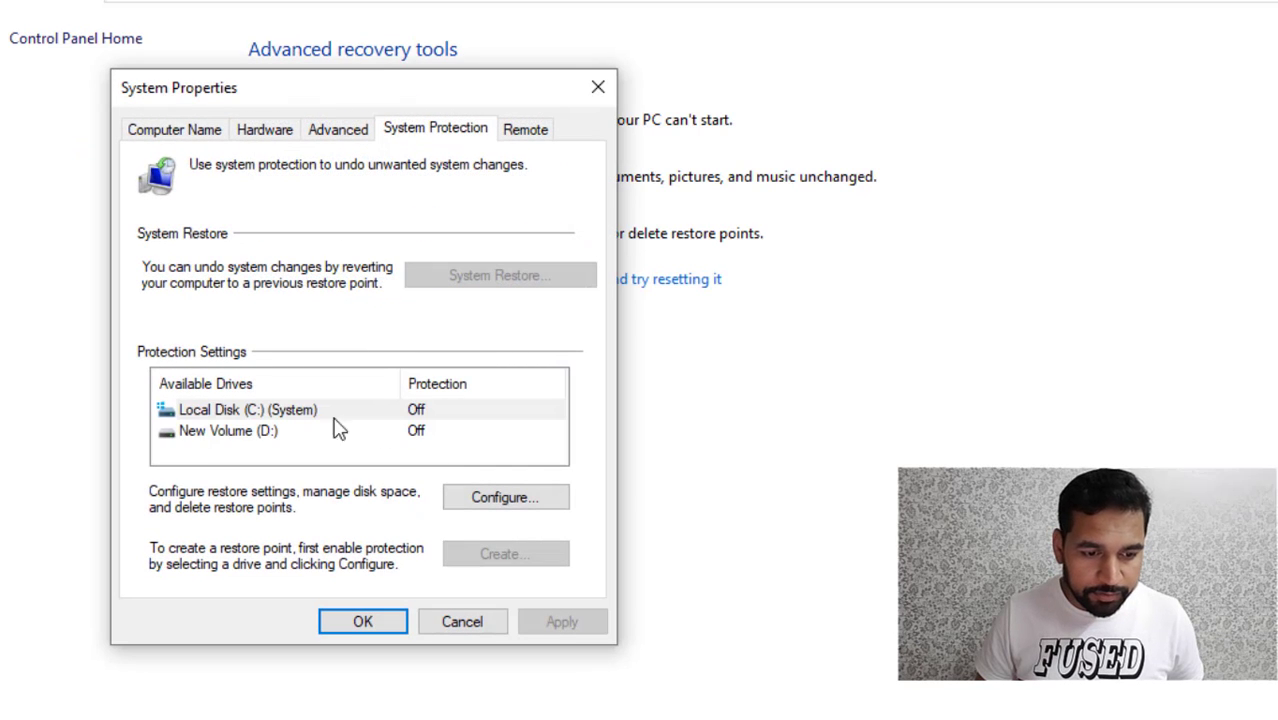
# Turn on system protection for Local Disk (C:), save the system properties, and close the remaining File Explorer window.
pyautogui.click(255, 412)
pyautogui.click(488, 498)
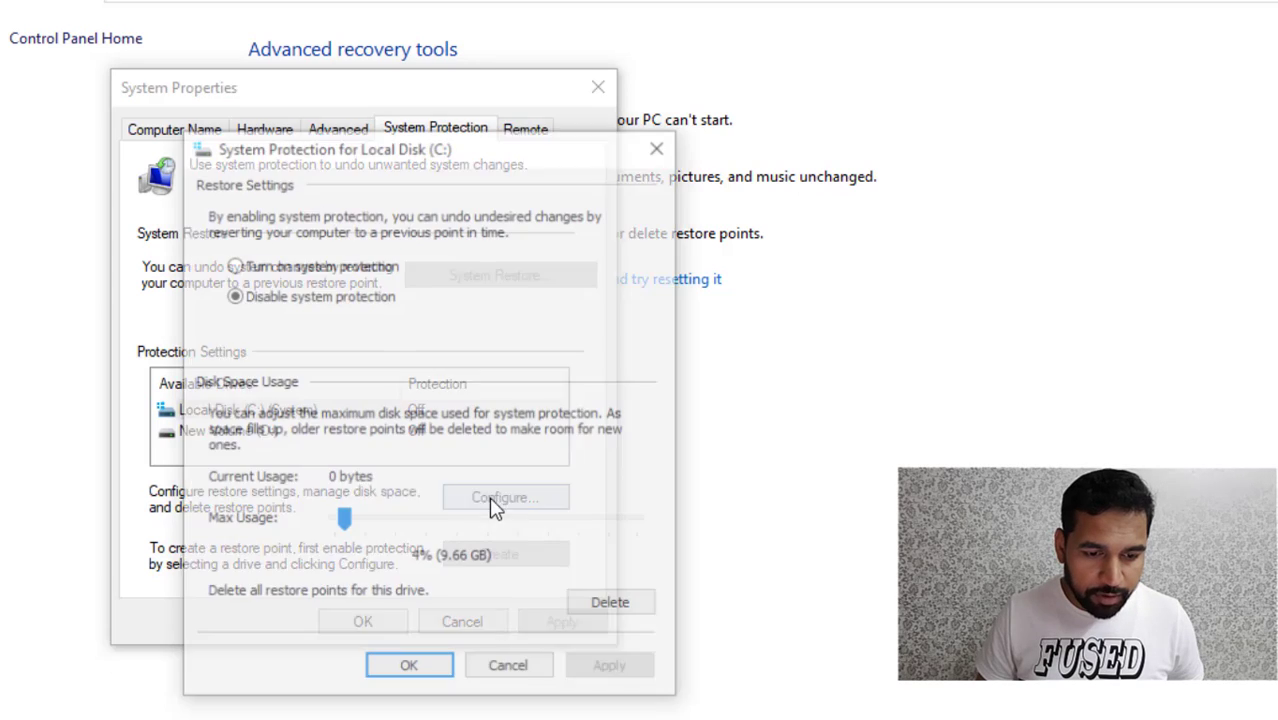
pyautogui.click(260, 266)
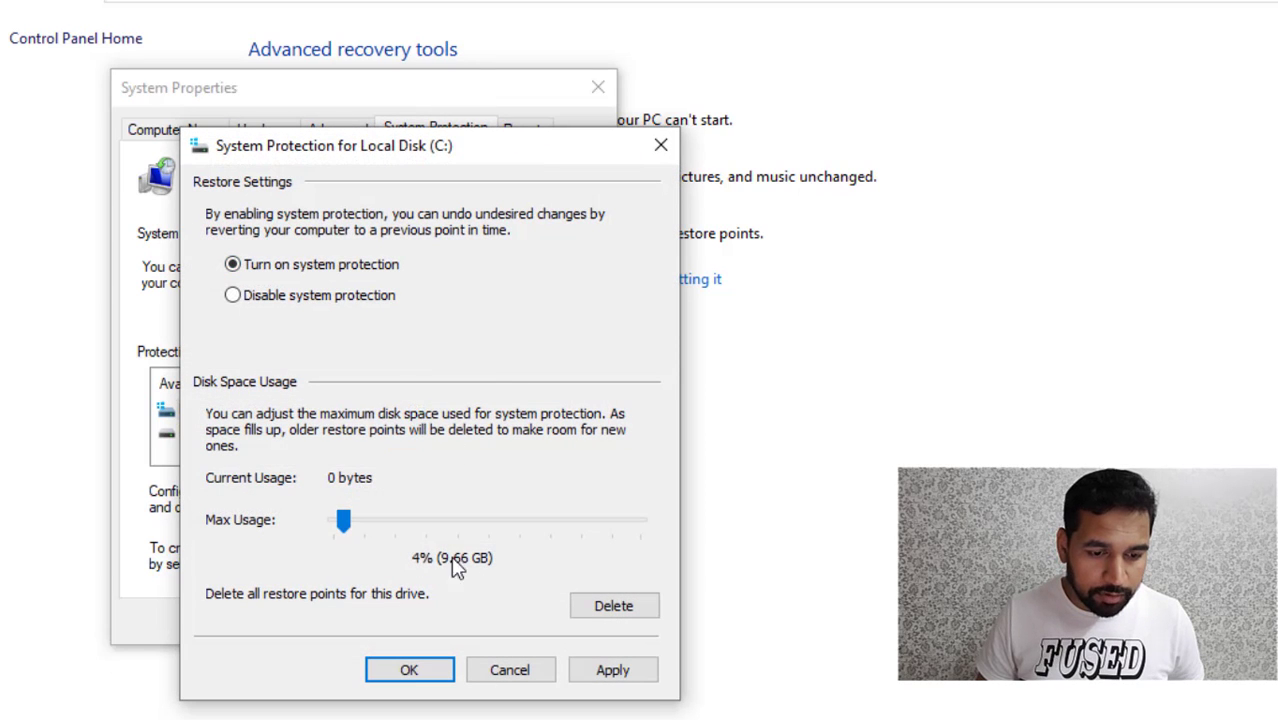
pyautogui.click(409, 669)
pyautogui.click(371, 620)
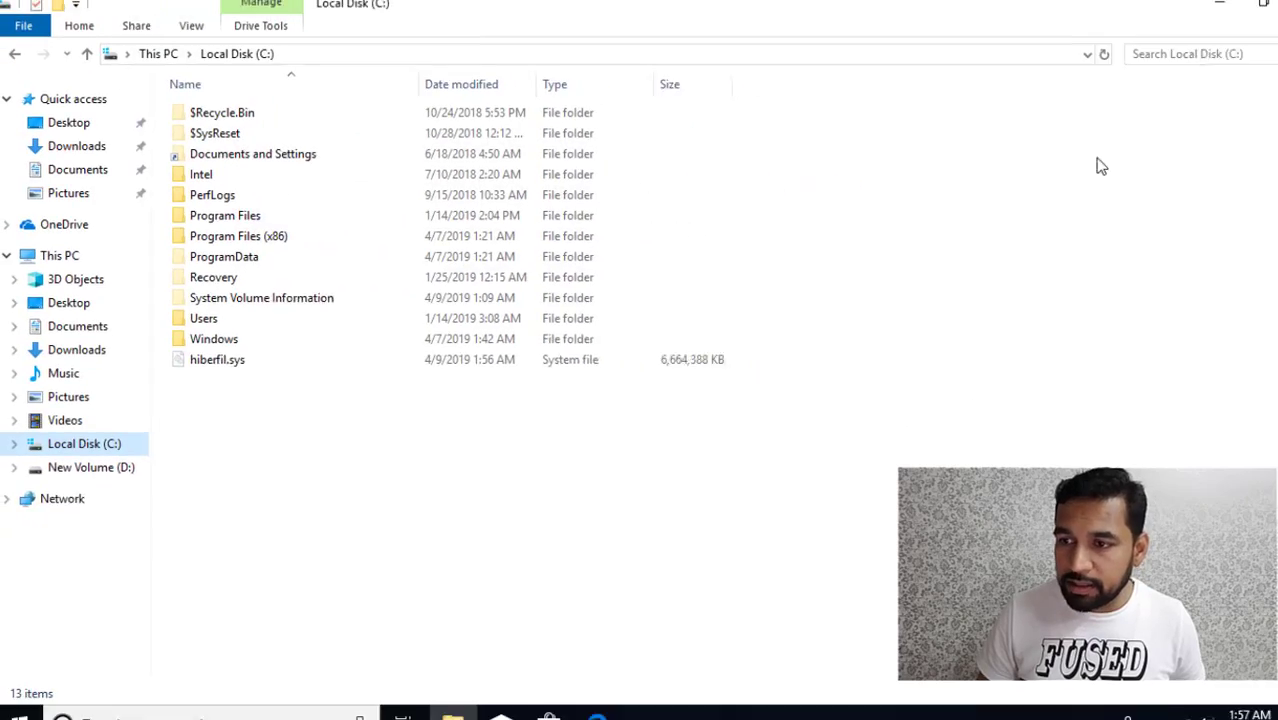
pyautogui.click(1259, 11)
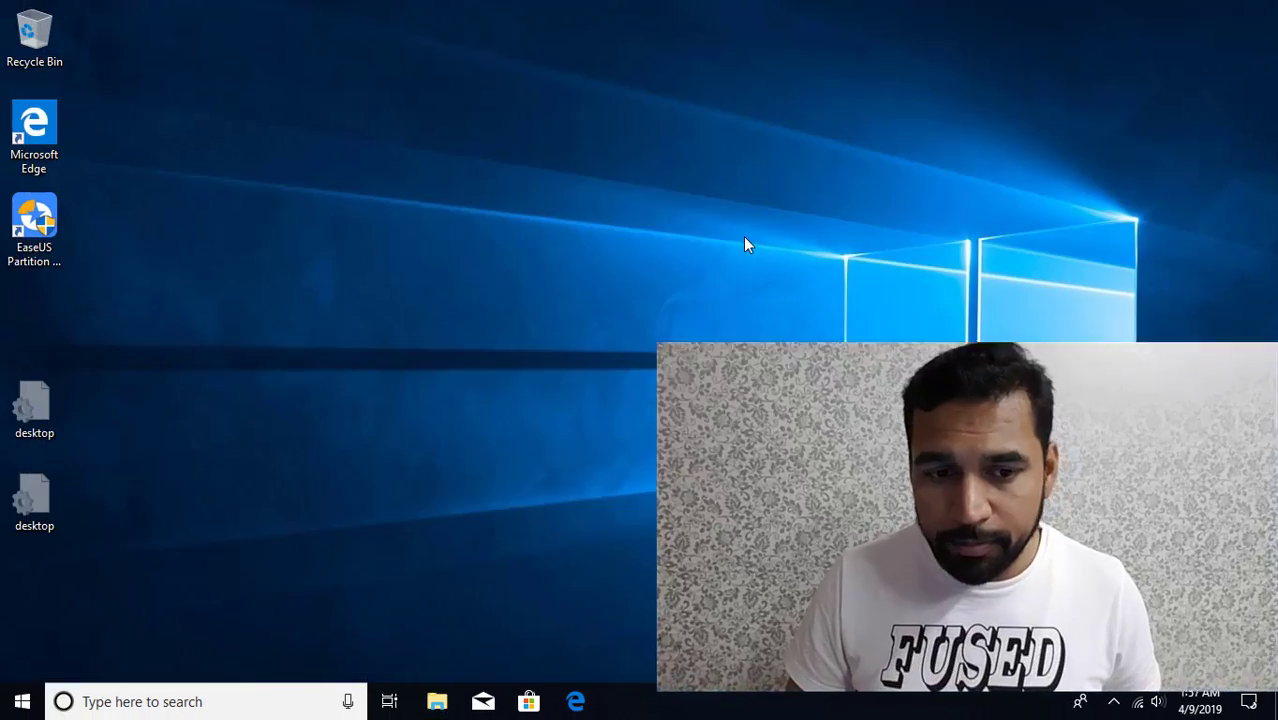